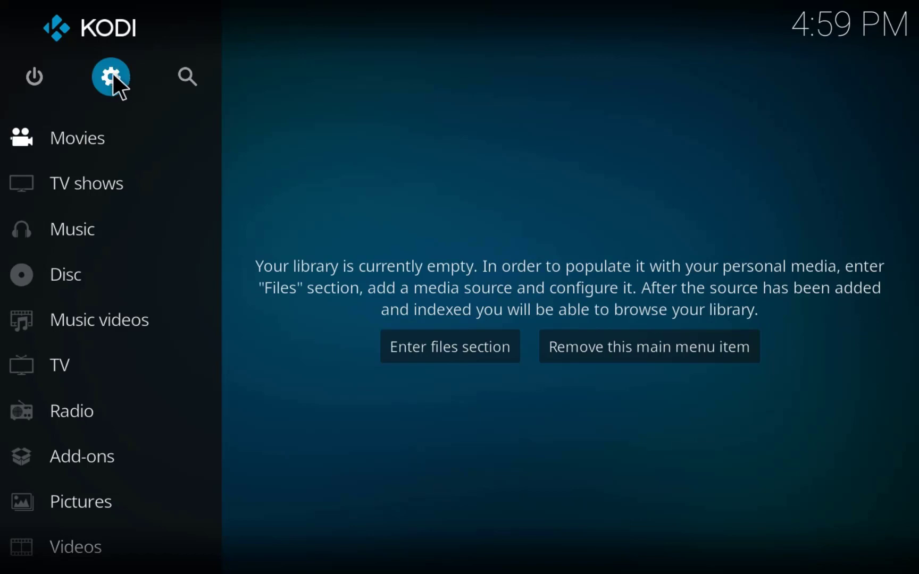
# Allow add-on installation from unknown sources in the system's add-on settings and accept the warning.
pyautogui.click(111, 77)
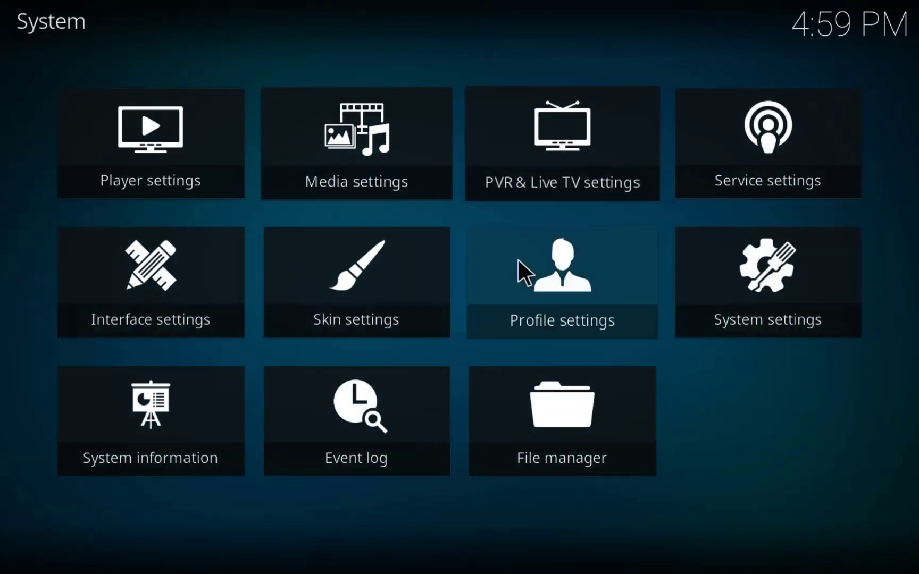
pyautogui.click(760, 273)
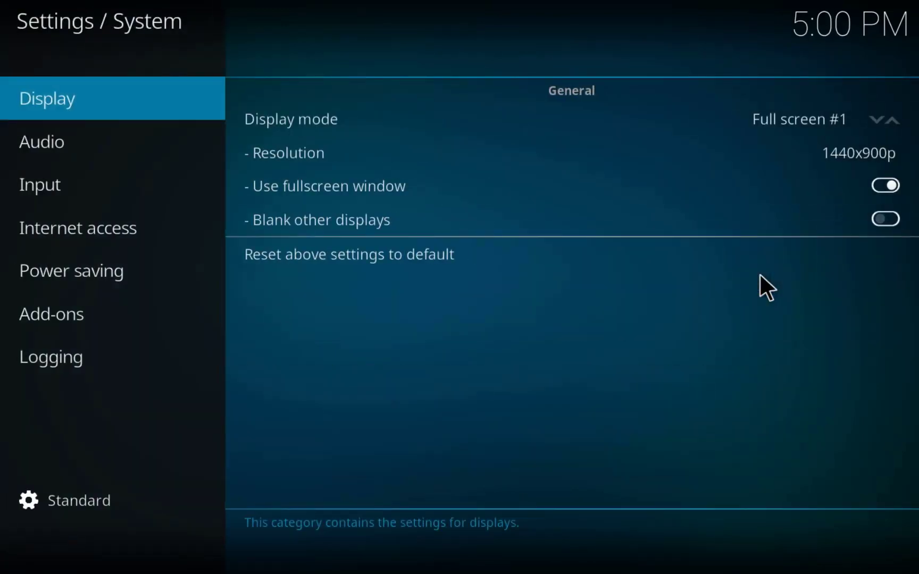
pyautogui.moveTo(45, 306)
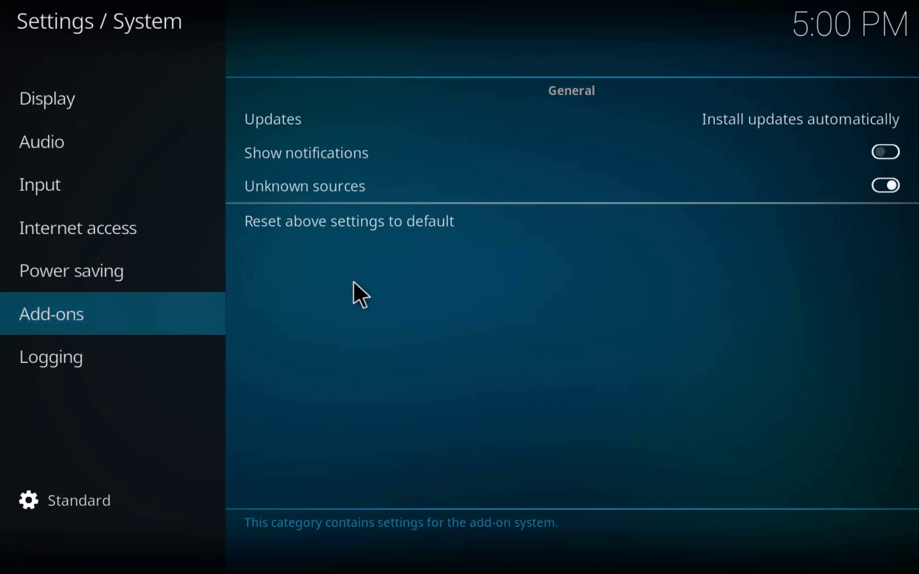
pyautogui.click(845, 177)
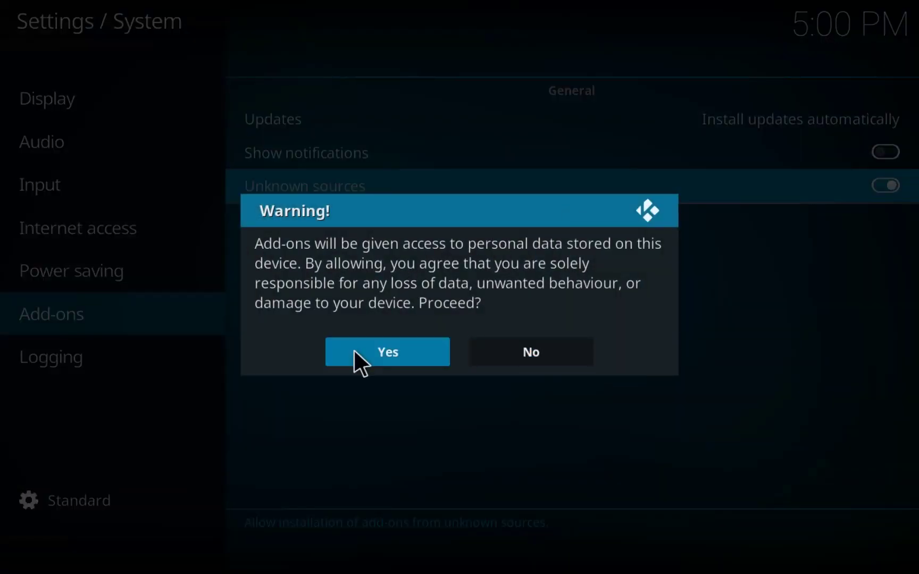
pyautogui.click(391, 348)
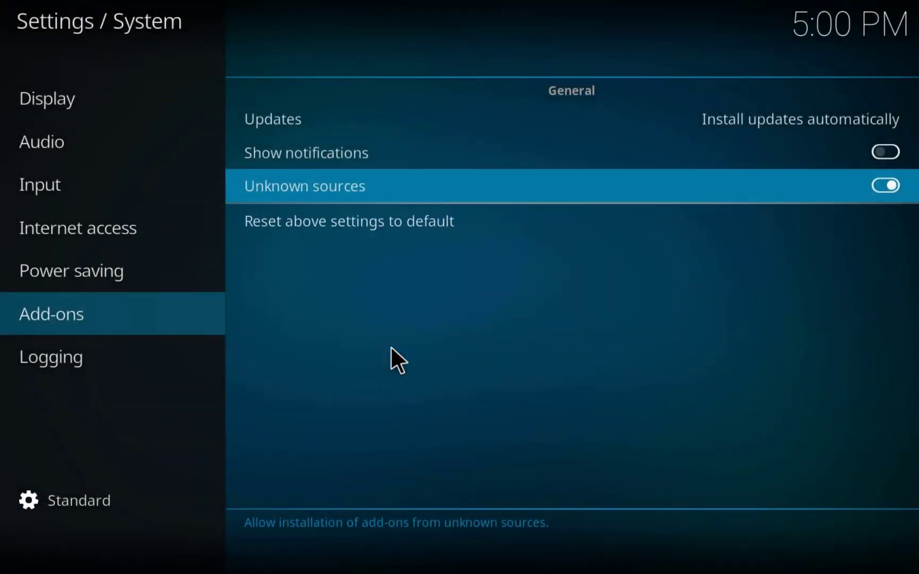
pyautogui.press('Escape')
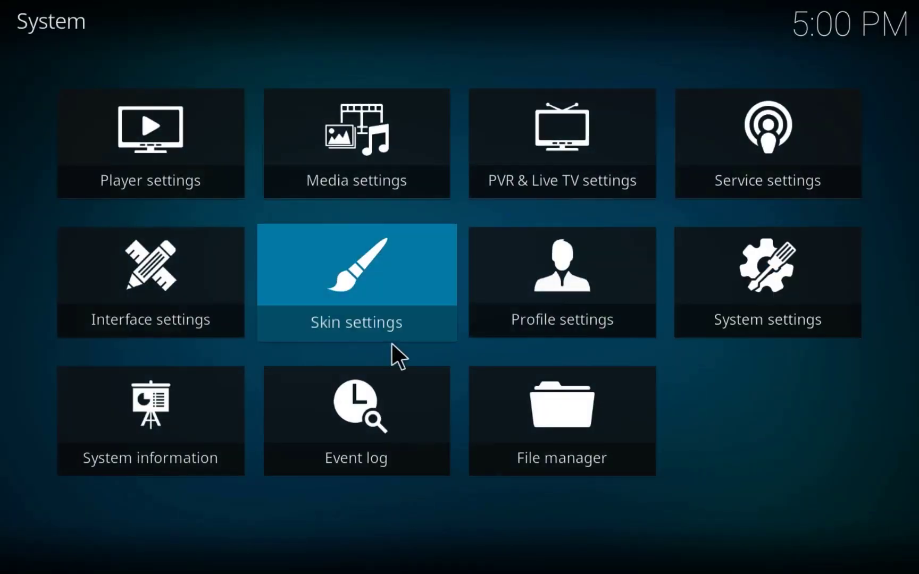
pyautogui.click(559, 414)
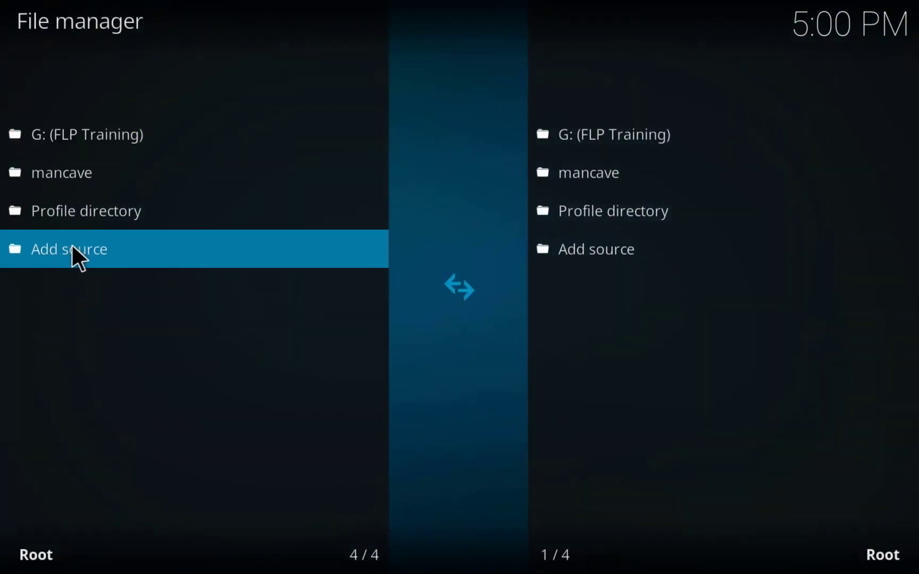
pyautogui.click(90, 248)
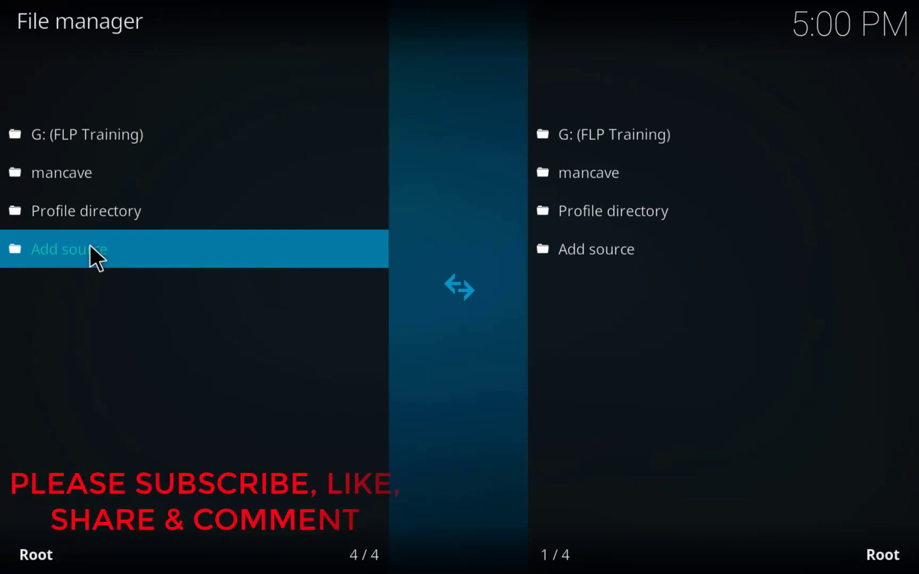
pyautogui.click(104, 243)
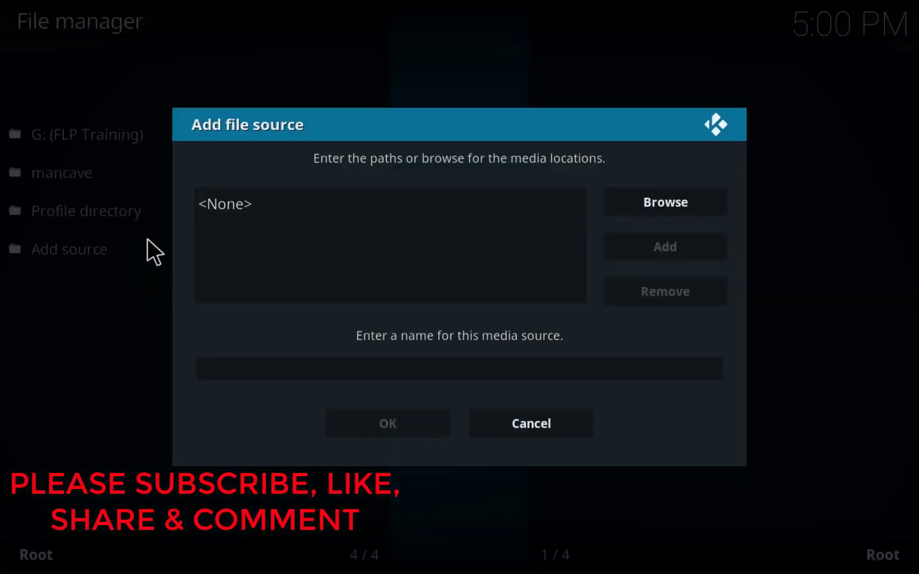
pyautogui.click(342, 208)
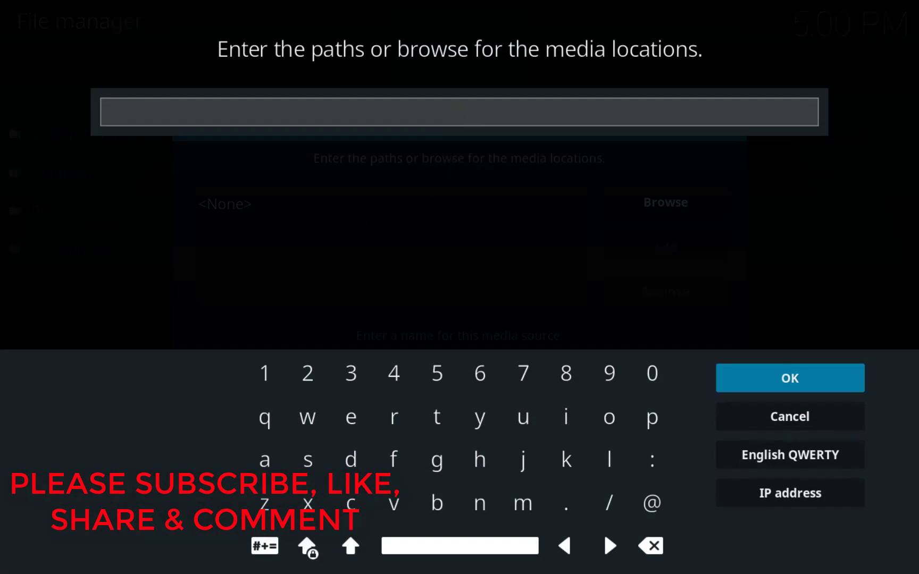
pyautogui.write('http://kodi.mancavekodi.com')
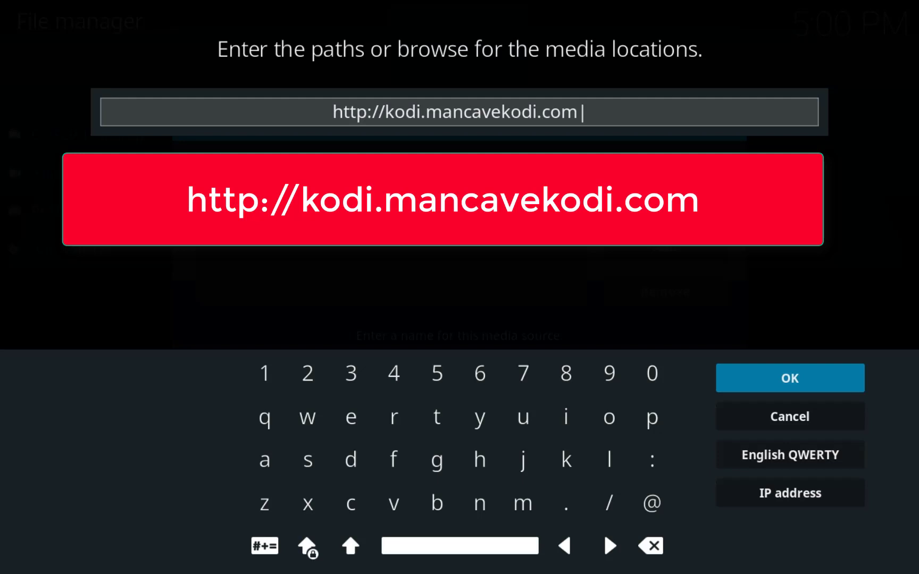
pyautogui.click(789, 376)
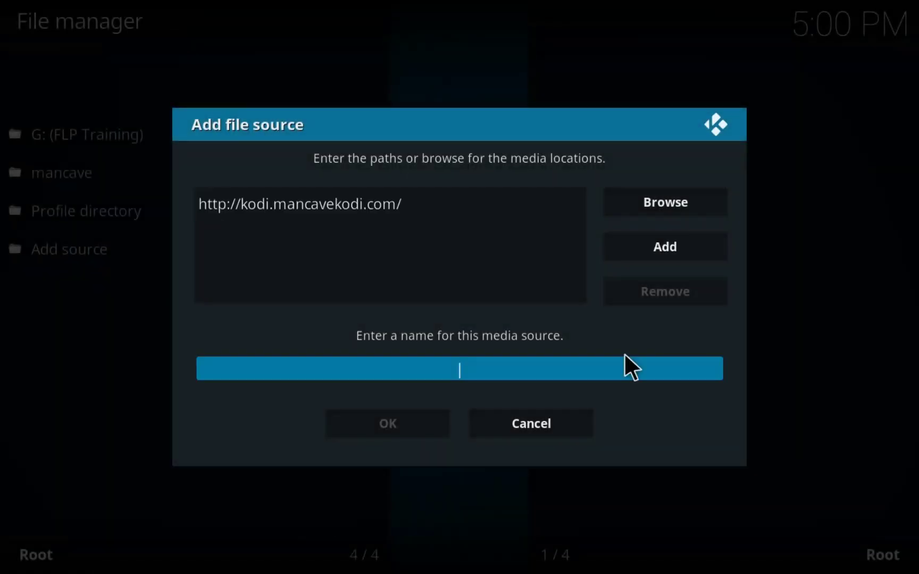
# Name the new media source mc, save it and return to the home screen.
pyautogui.click(461, 367)
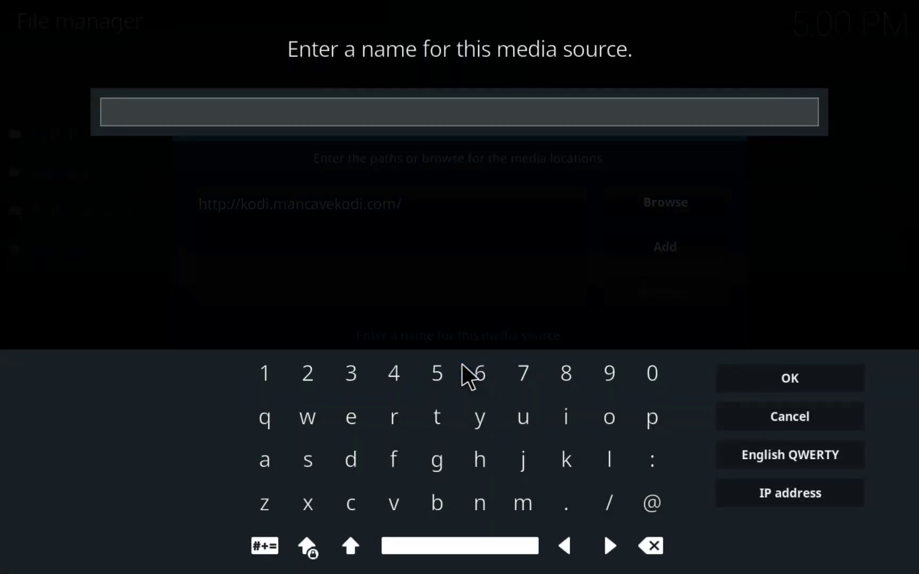
pyautogui.write('mc')
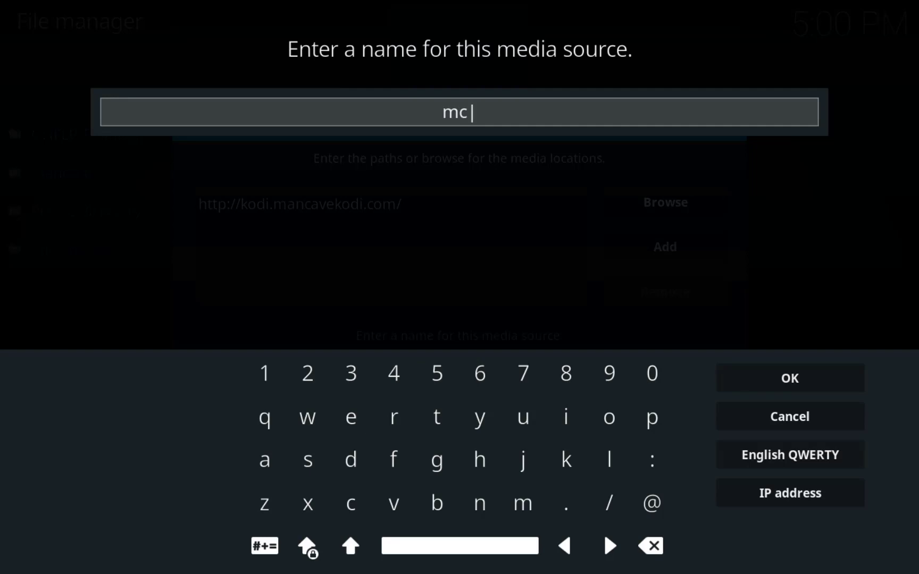
pyautogui.click(786, 376)
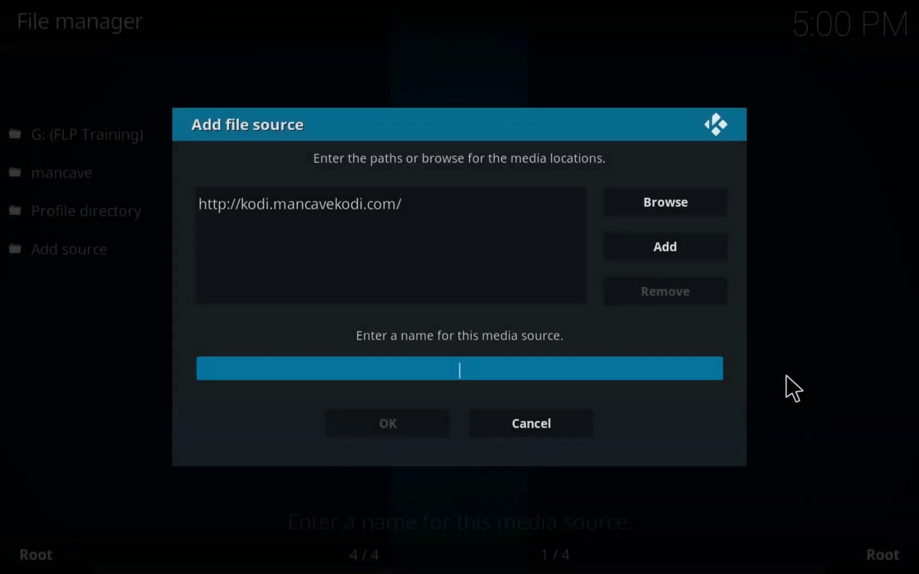
pyautogui.click(394, 417)
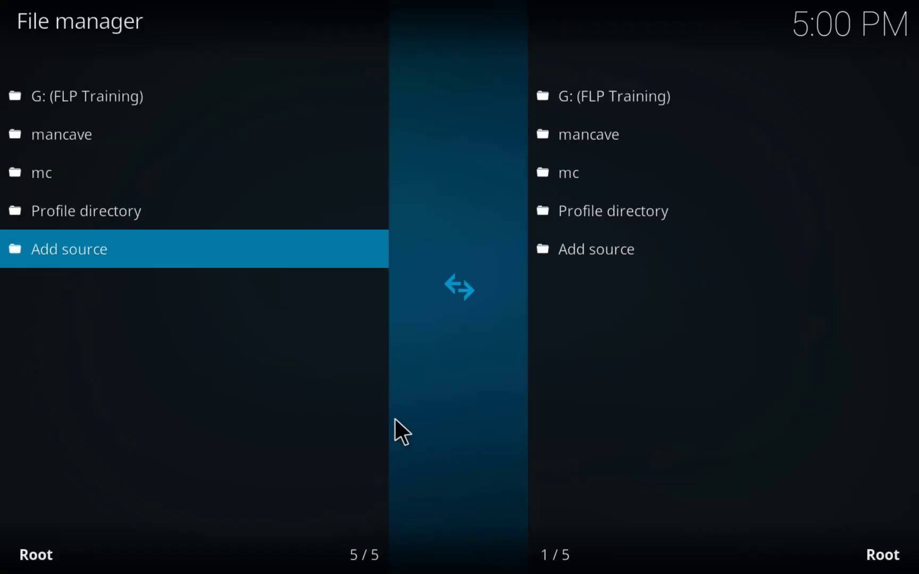
pyautogui.press('Escape')
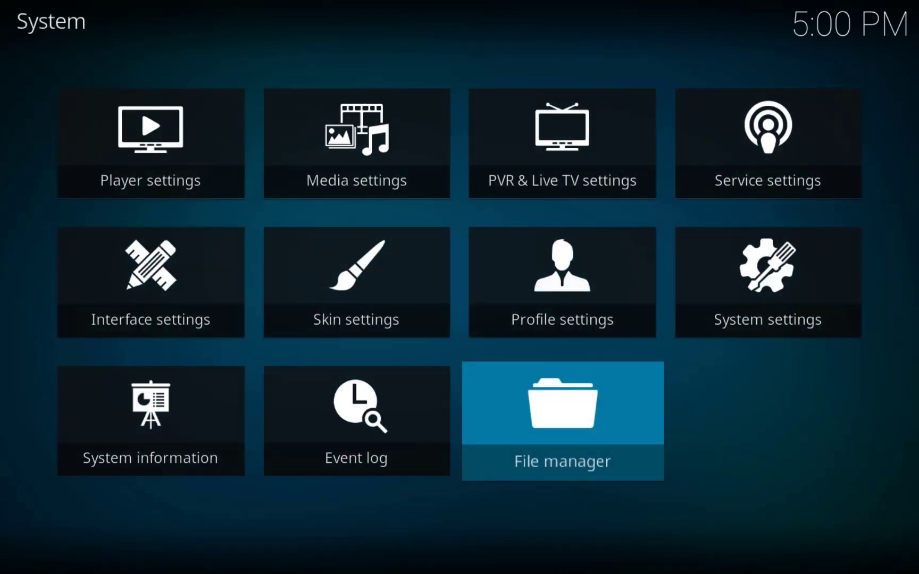
pyautogui.press('Escape')
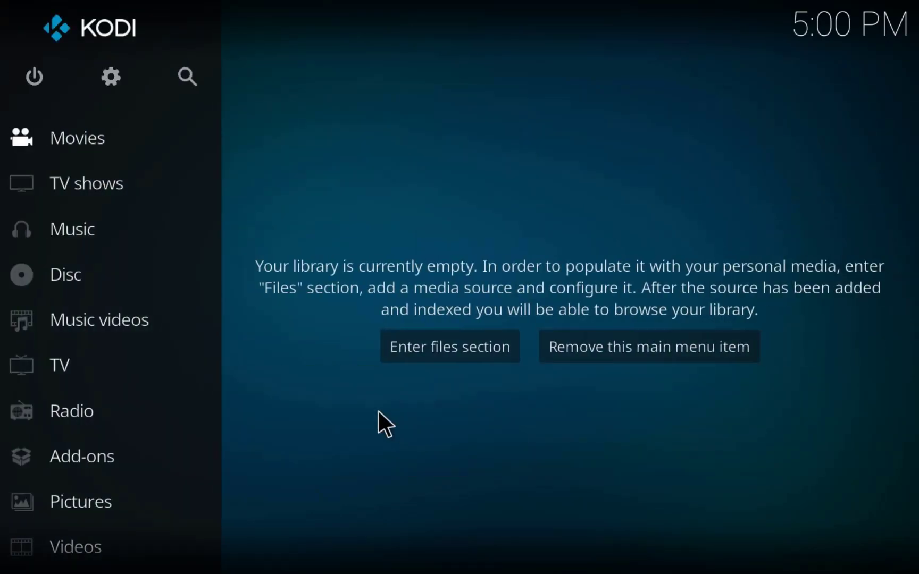
# Install repository.mancaverepo-2.0.3.zip from the repo folder of the mc source through the add-on browser.
pyautogui.click(93, 450)
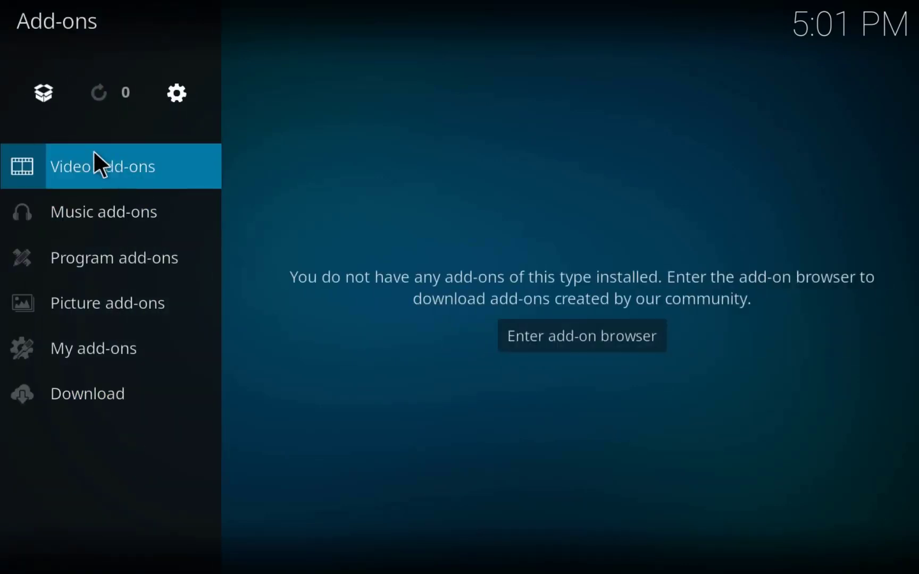
pyautogui.click(46, 89)
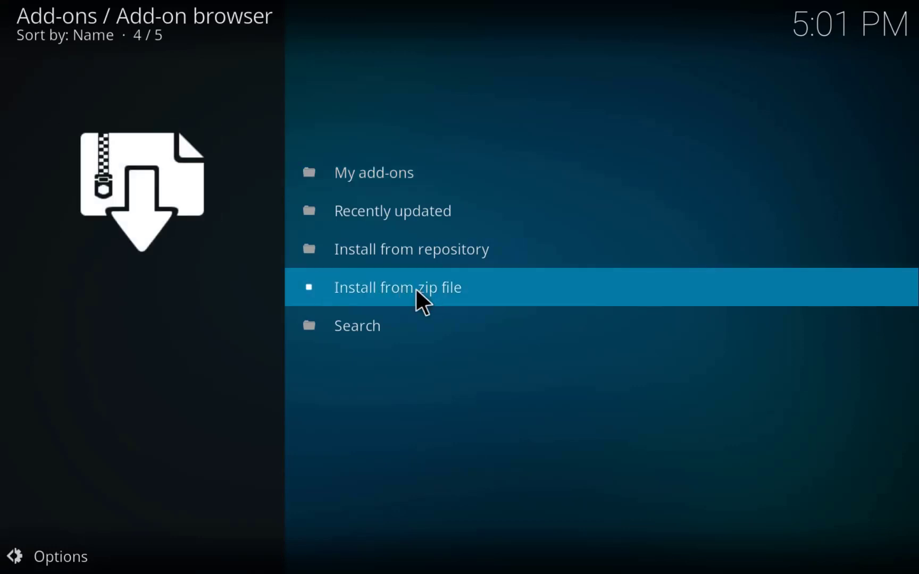
pyautogui.click(381, 282)
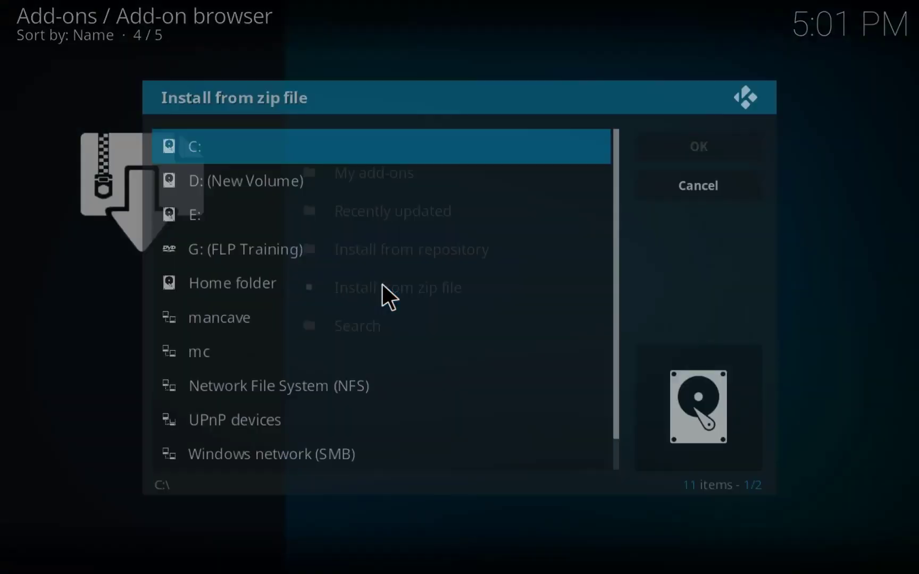
pyautogui.click(215, 342)
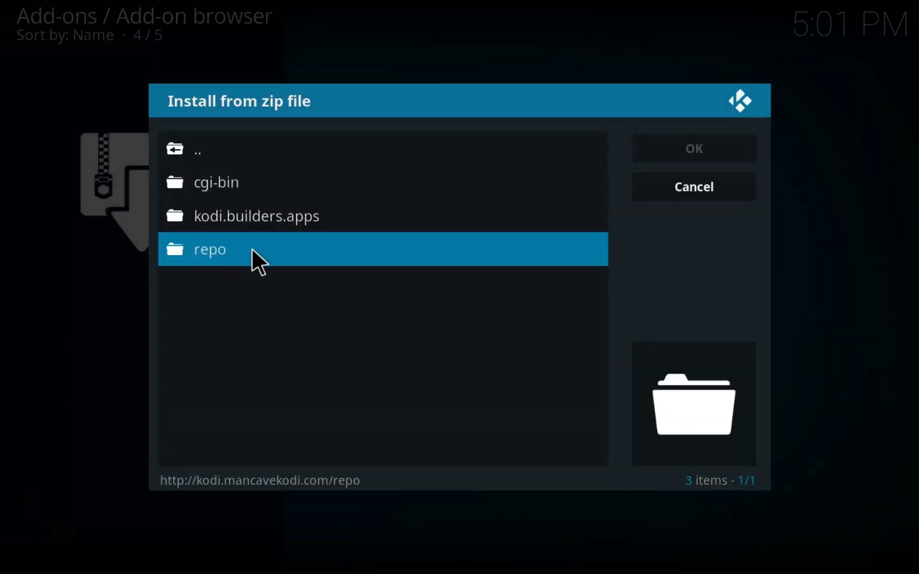
pyautogui.click(234, 249)
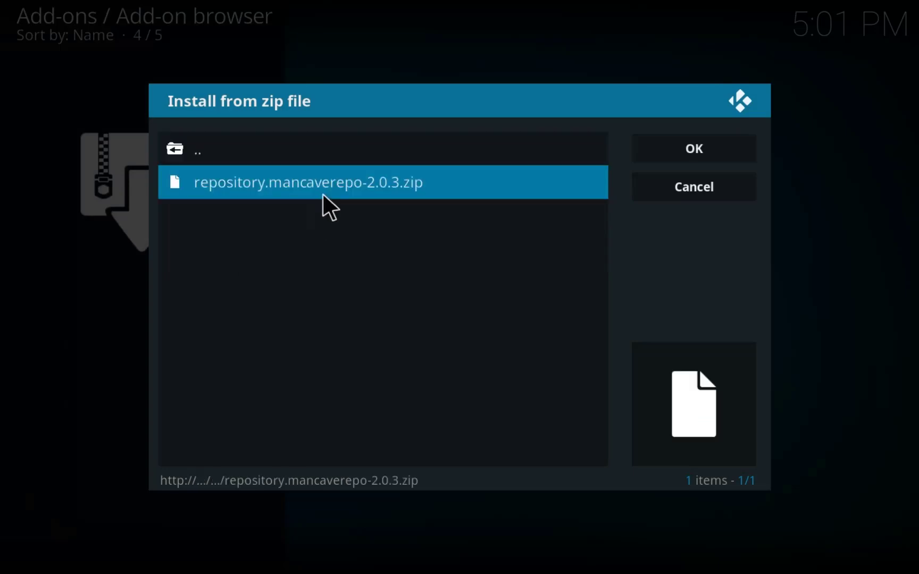
pyautogui.click(307, 187)
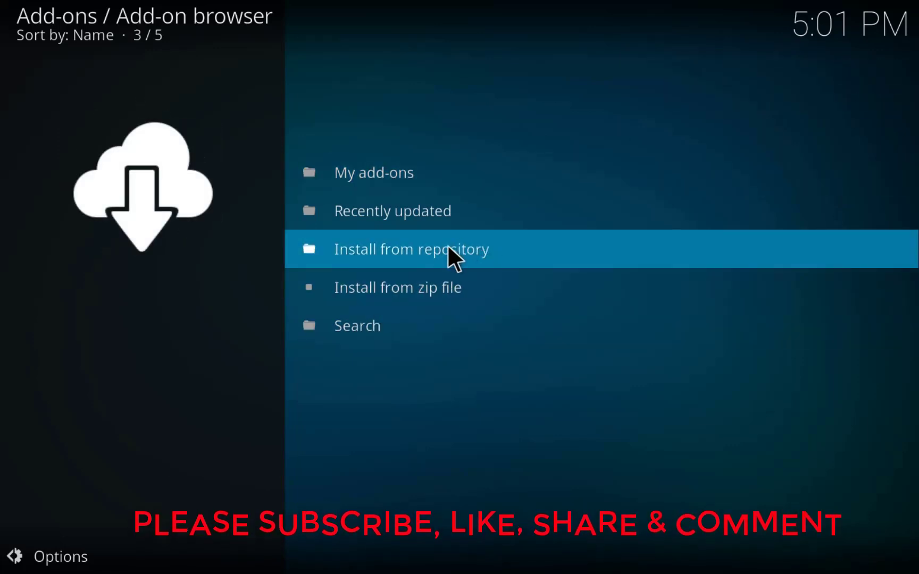
# Install the Mancave Tech Streams video add-on from the Man Cave Repo repository.
pyautogui.click(441, 247)
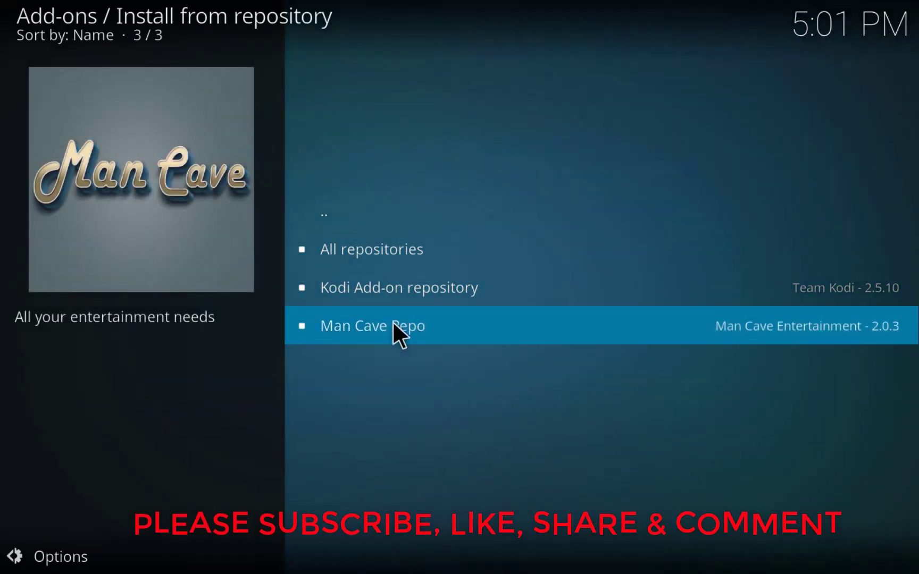
pyautogui.click(385, 322)
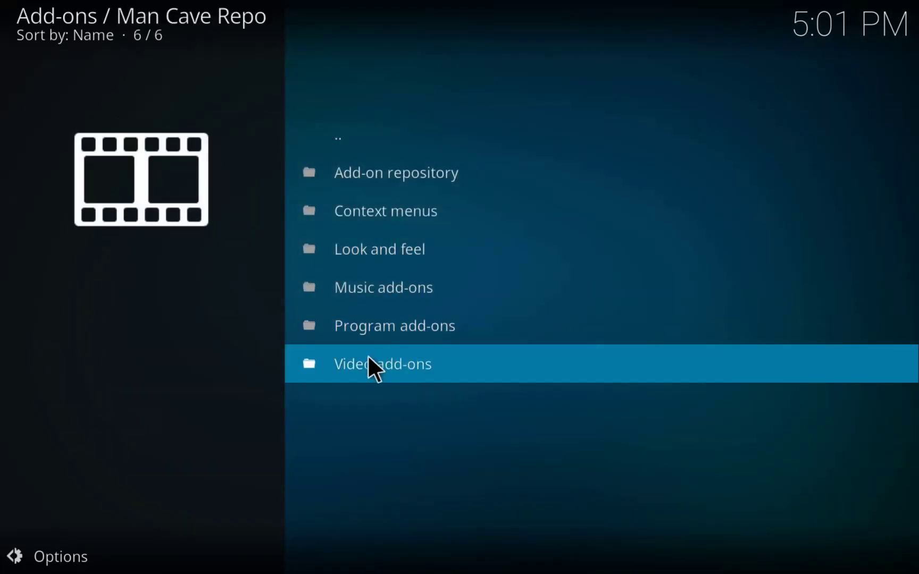
pyautogui.click(410, 377)
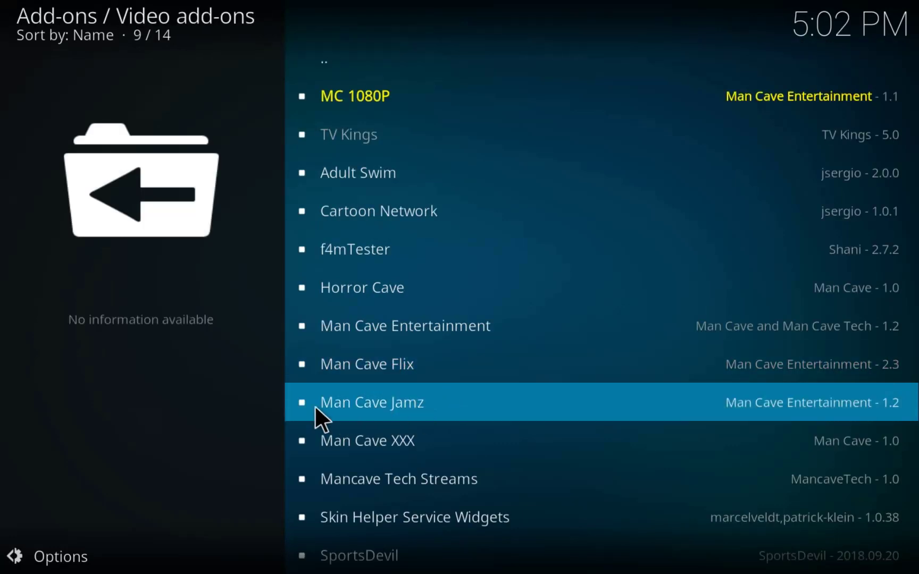
pyautogui.scroll(-4, 372, 481)
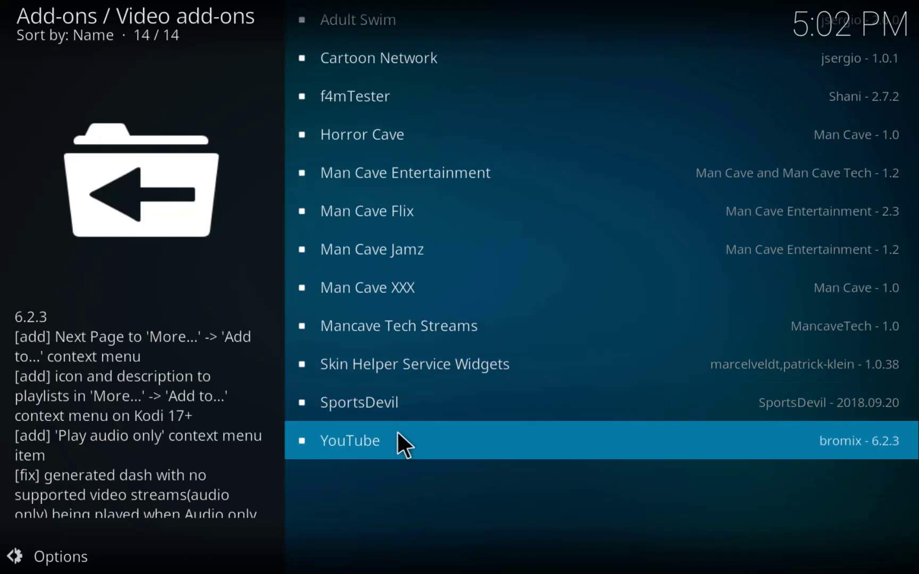
pyautogui.click(394, 326)
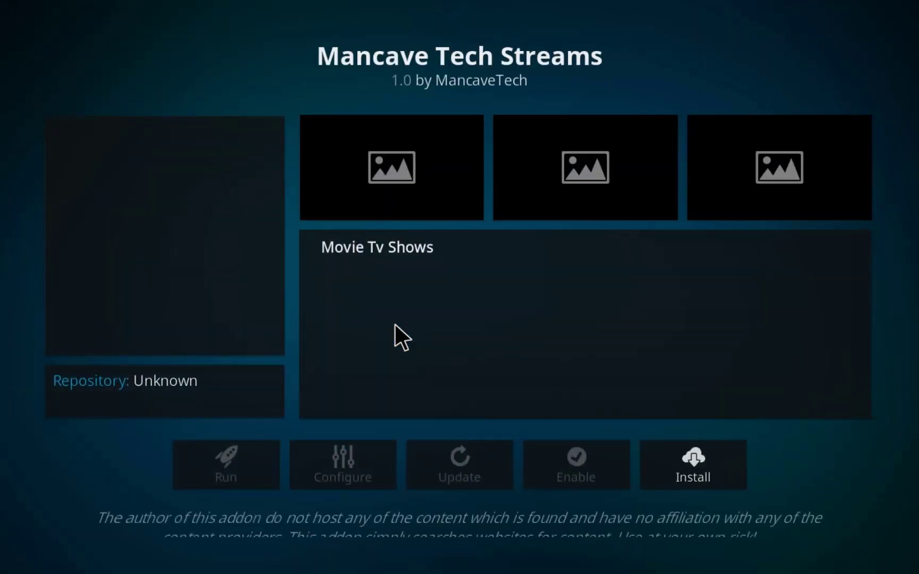
pyautogui.click(687, 461)
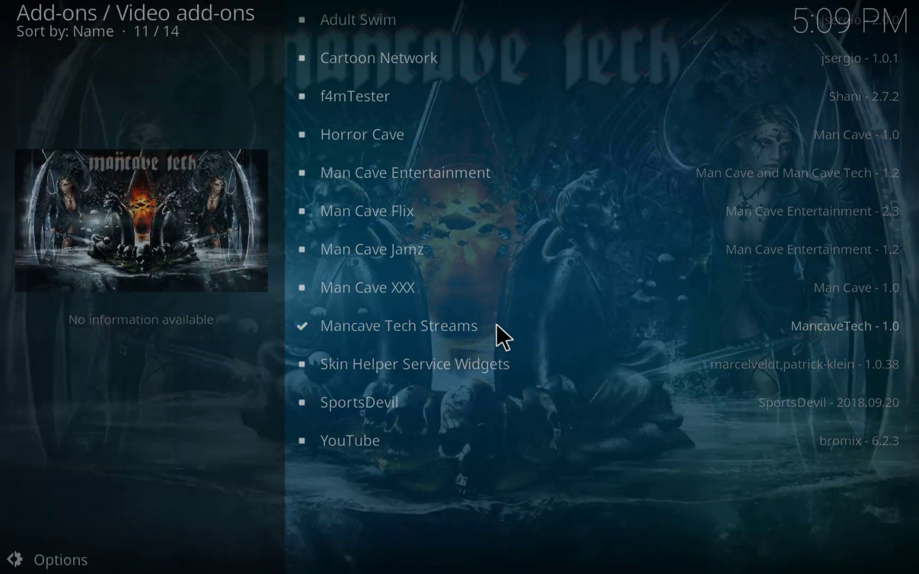
# Run the installed Mancave Tech Streams add-on and go through its main categories.
pyautogui.click(496, 327)
pyautogui.click(212, 465)
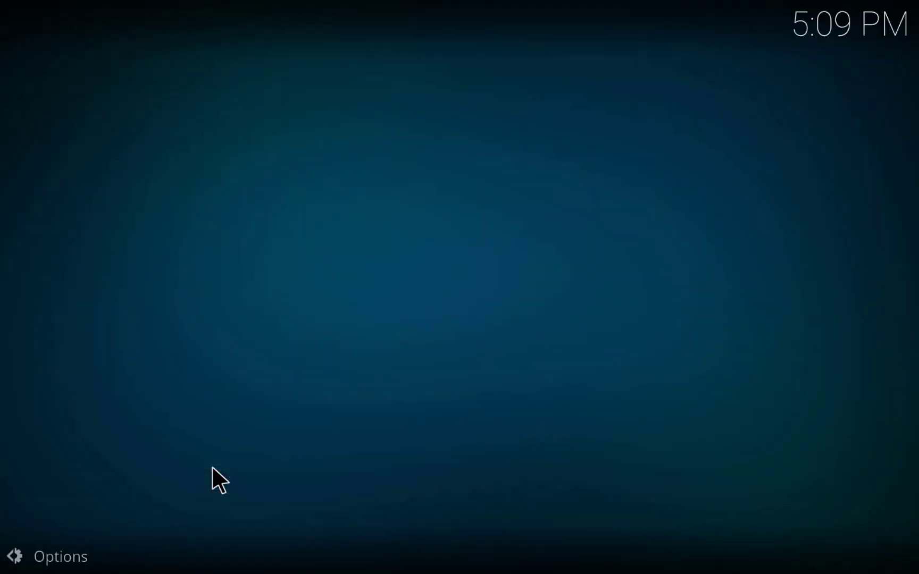
pyautogui.press('Down')
pyautogui.press('Down')
pyautogui.press('Down')
pyautogui.press('Down')
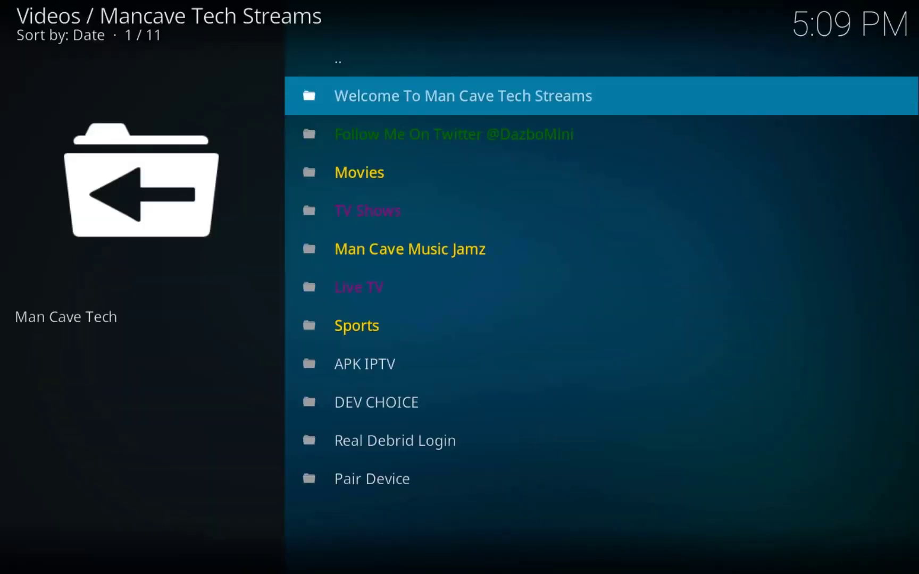
pyautogui.press('Up')
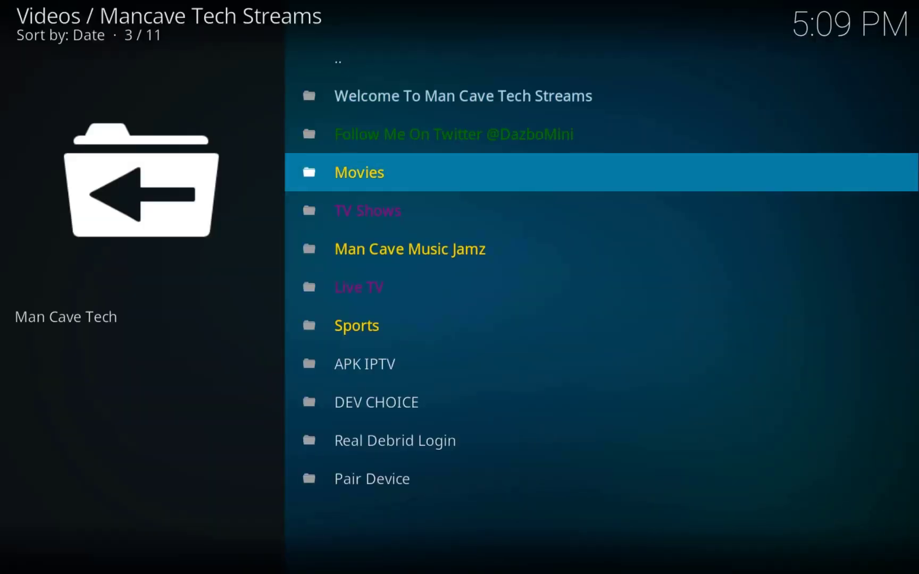
# Open the Movies category of the add-on and look through its subcategories.
pyautogui.press('Return')
pyautogui.press('Down')
pyautogui.press('Down')
pyautogui.press('Down')
pyautogui.press('Down')
pyautogui.press('Down')
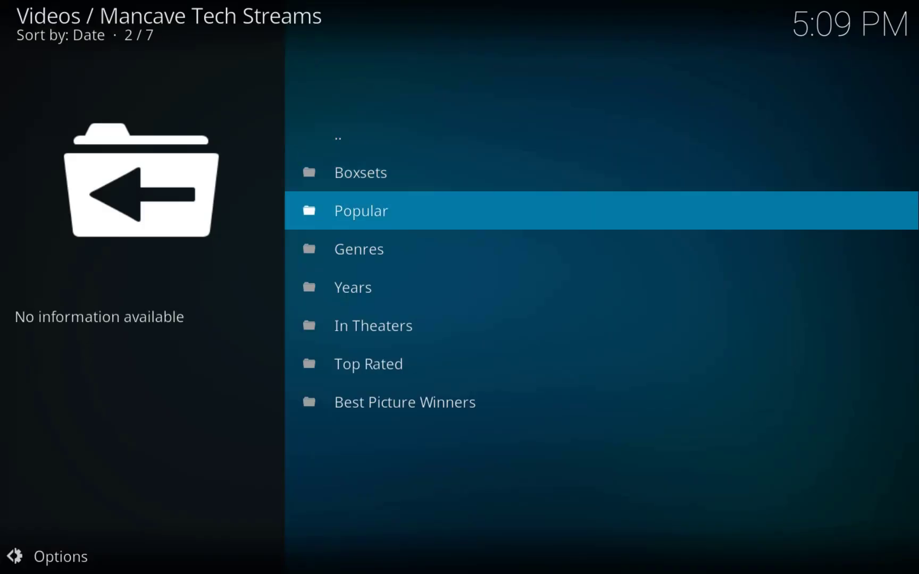
pyautogui.press('Down')
pyautogui.press('Down')
pyautogui.press('Up')
pyautogui.press('Up')
pyautogui.press('Up')
pyautogui.press('Up')
pyautogui.press('Up')
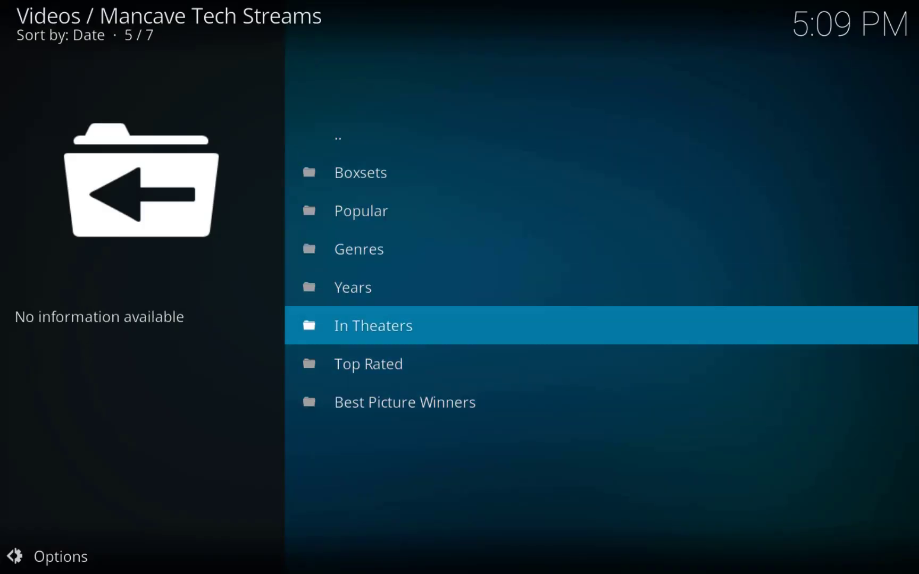
# Open the Popular movies subcategory and look through its list of titles down to the end.
pyautogui.press('Down')
pyautogui.press('Up')
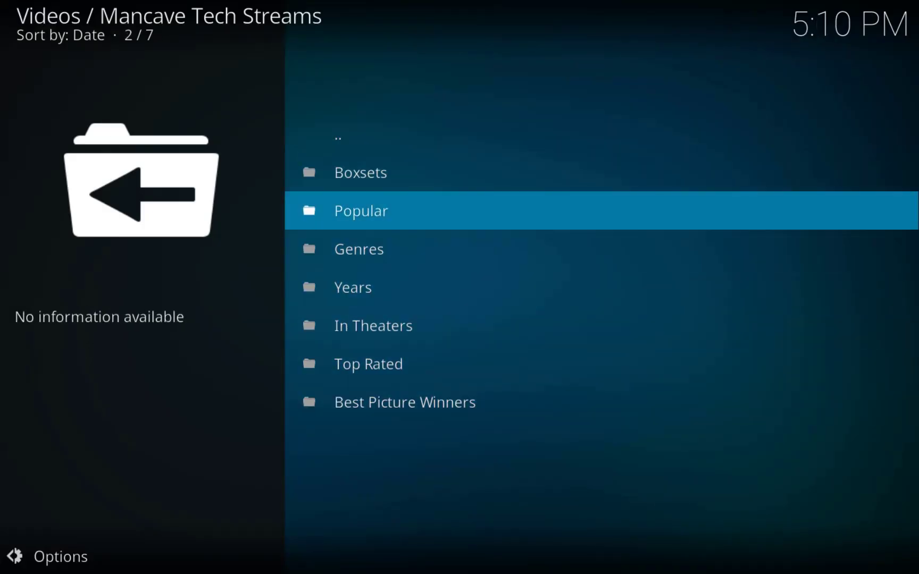
pyautogui.press('Return')
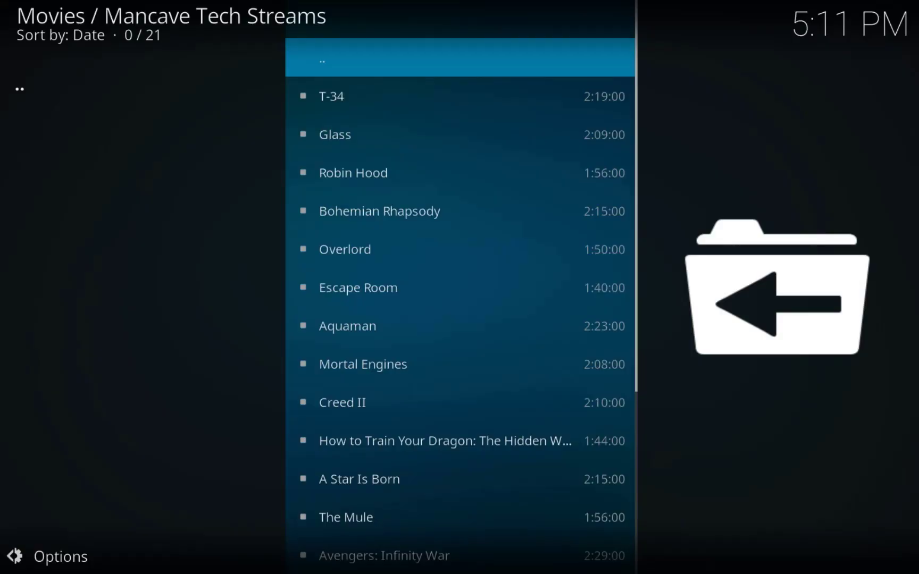
pyautogui.press('Down')
pyautogui.press('Down')
pyautogui.press('Down')
pyautogui.press('Down')
pyautogui.press('Down')
pyautogui.press('Down')
pyautogui.press('Down')
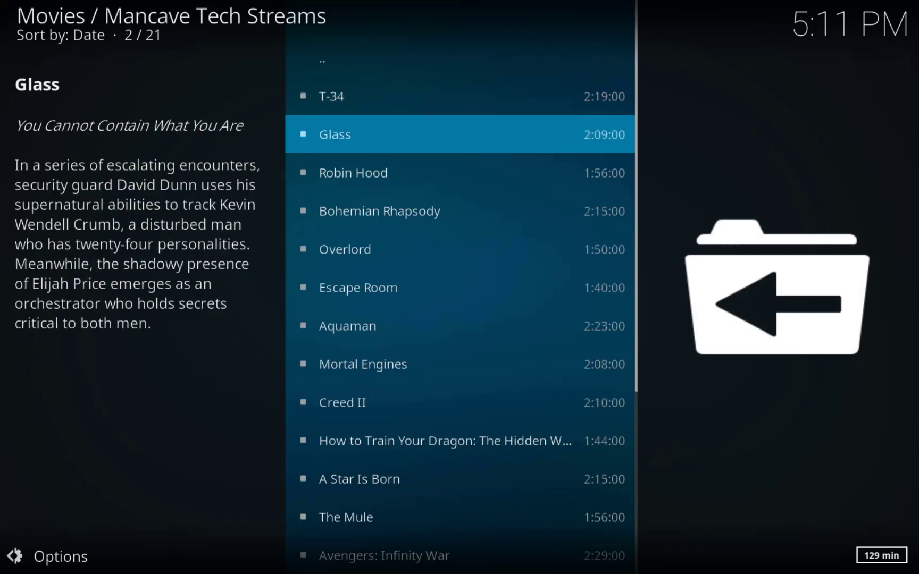
pyautogui.press('Down')
pyautogui.press('Down')
pyautogui.press('Down')
pyautogui.press('Down')
pyautogui.press('Down')
pyautogui.press('Down')
pyautogui.press('Down')
pyautogui.press('Down')
pyautogui.press('Down')
pyautogui.press('Down')
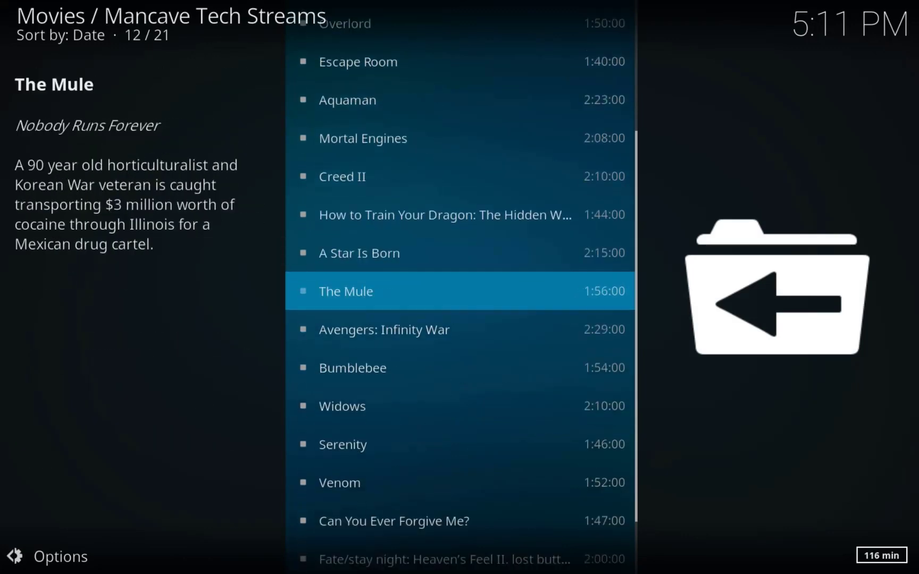
pyautogui.press('Down')
pyautogui.press('Down')
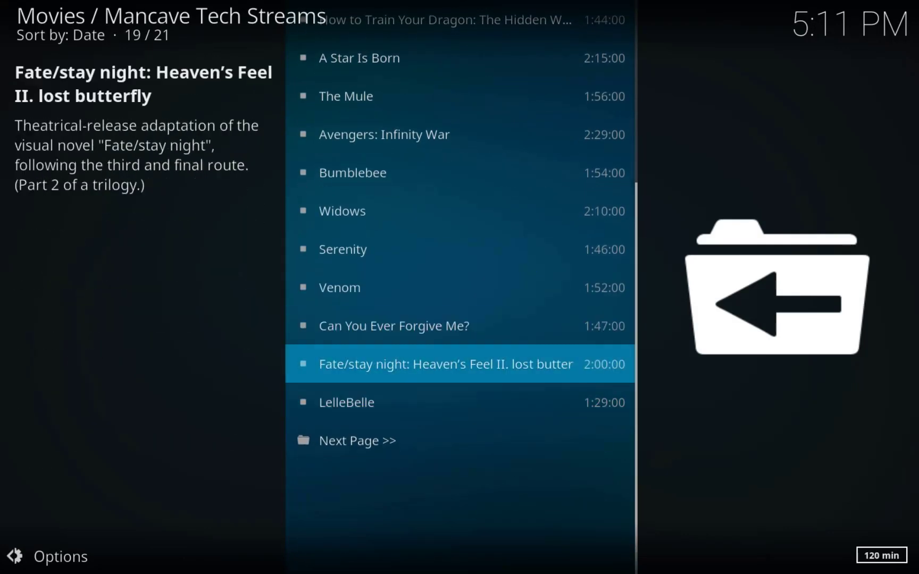
# Go back up the Popular movies list and select Overlord.
pyautogui.press('Up')
pyautogui.press('Up')
pyautogui.press('Up')
pyautogui.press('Up')
pyautogui.press('Up')
pyautogui.press('Up')
pyautogui.press('Up')
pyautogui.press('Up')
pyautogui.press('Up')
pyautogui.press('Up')
pyautogui.press('Up')
pyautogui.press('Up')
pyautogui.press('Up')
pyautogui.press('Up')
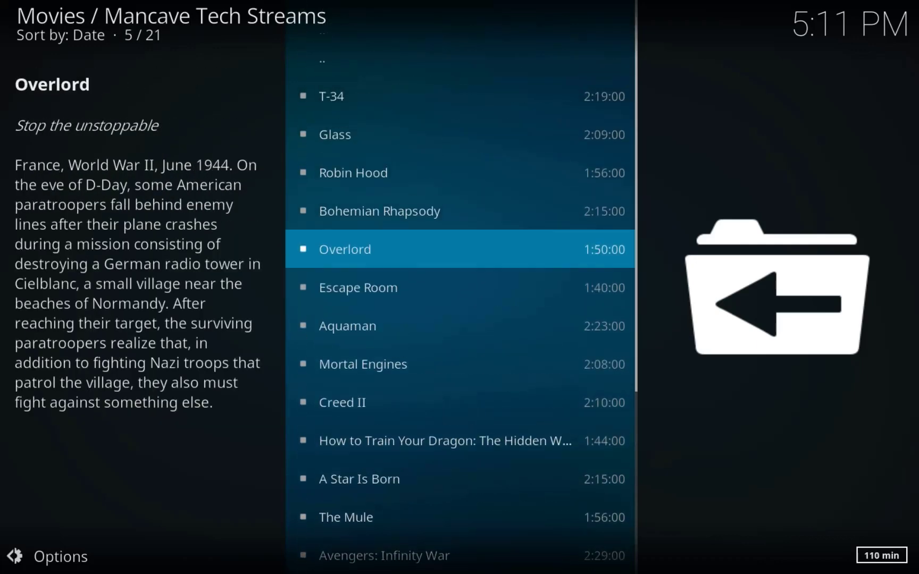
pyautogui.press('Return')
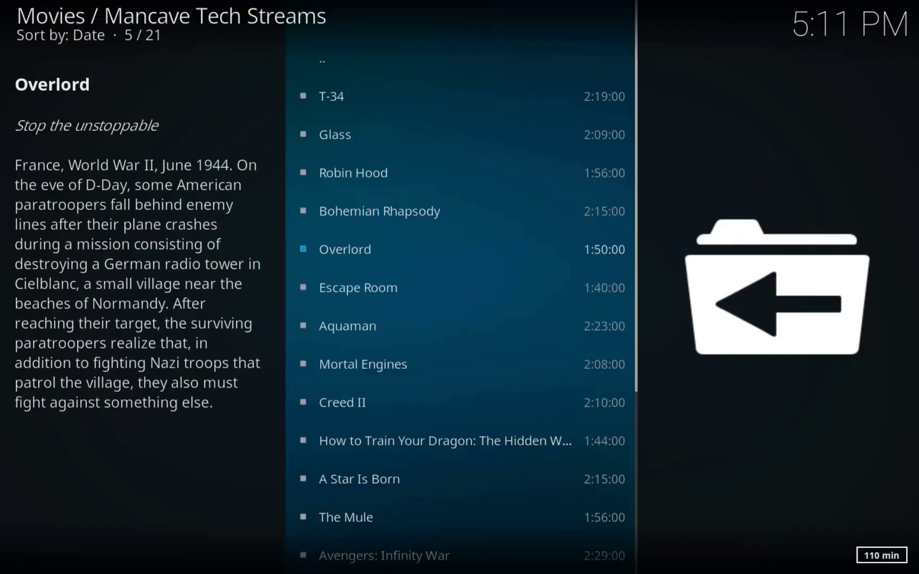
# Return to the Movies subcategories, look over them and select Genres.
pyautogui.press('BackSpace')
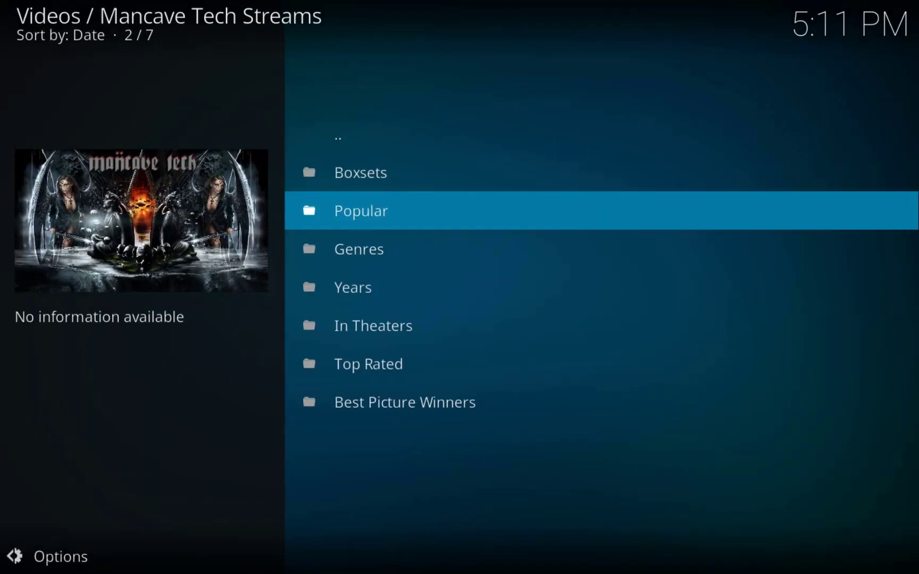
pyautogui.press('Down')
pyautogui.press('Down')
pyautogui.press('Down')
pyautogui.press('Down')
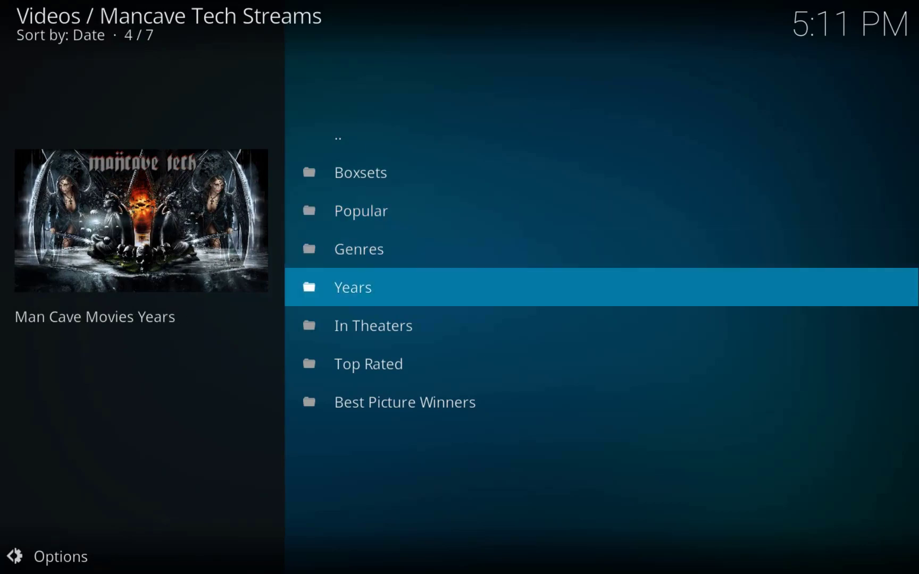
pyautogui.press('Up')
pyautogui.press('Up')
pyautogui.press('Up')
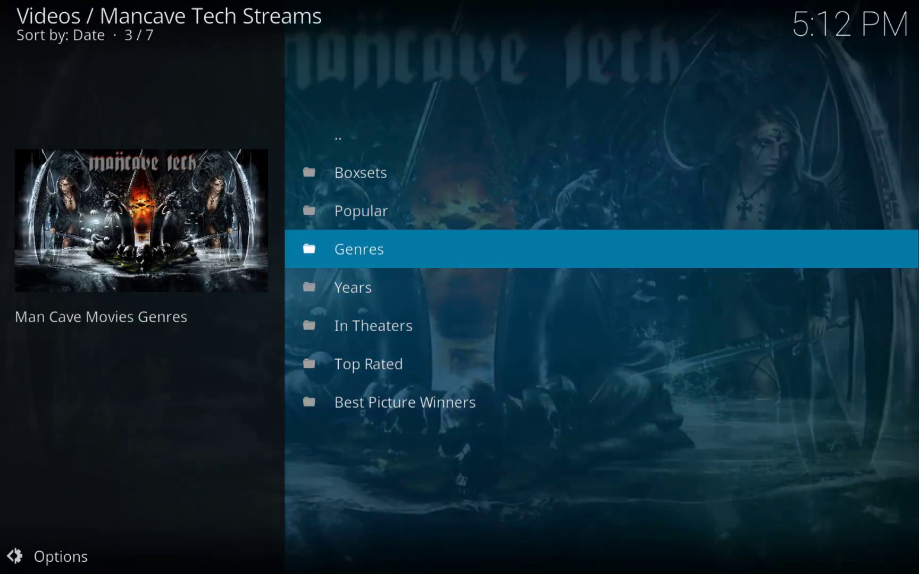
pyautogui.press('Return')
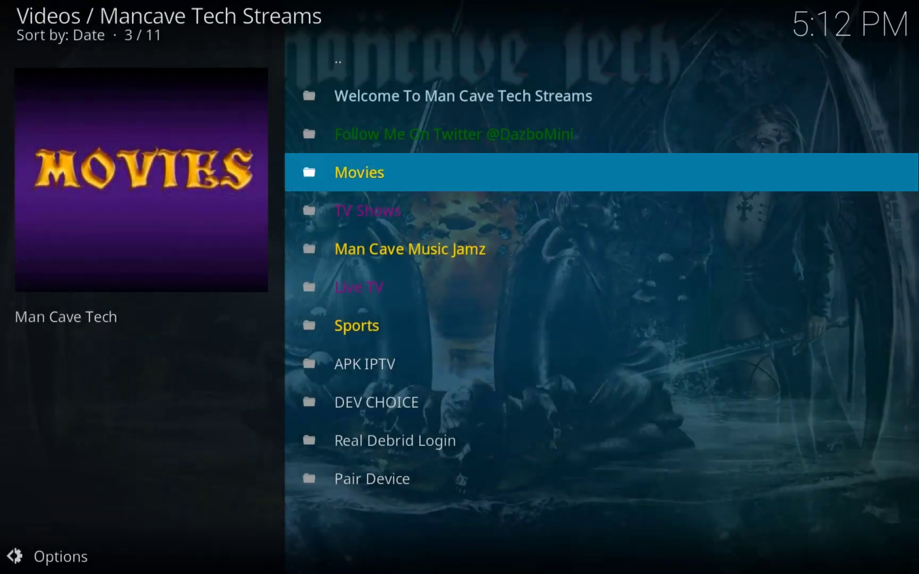
# Look through the add-on's main categories, from Movies down to DEV CHOICE and back up.
pyautogui.press('Down')
pyautogui.press('Down')
pyautogui.press('Down')
pyautogui.press('Down')
pyautogui.press('Down')
pyautogui.press('Down')
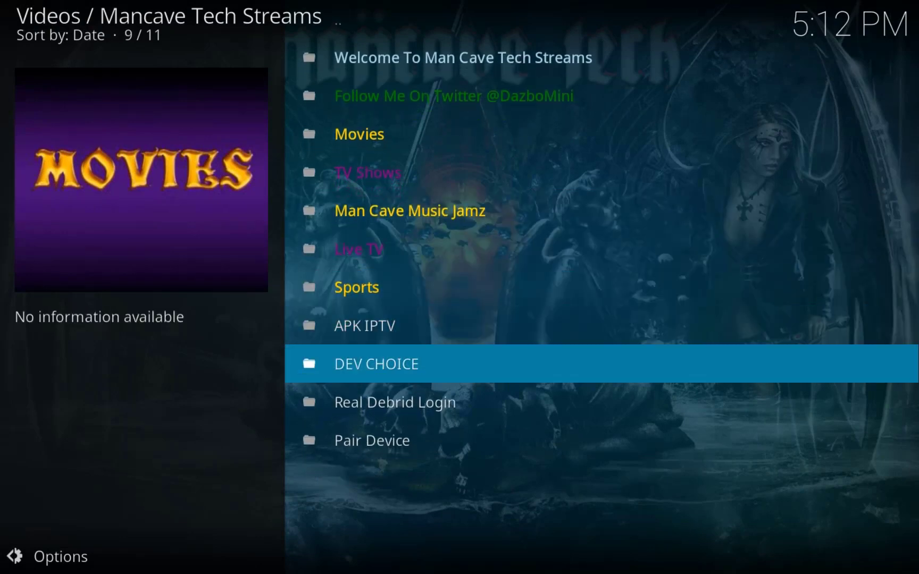
pyautogui.press('Up')
pyautogui.press('Up')
pyautogui.press('Up')
pyautogui.press('Up')
pyautogui.press('Up')
pyautogui.press('Up')
pyautogui.press('Up')
pyautogui.press('Up')
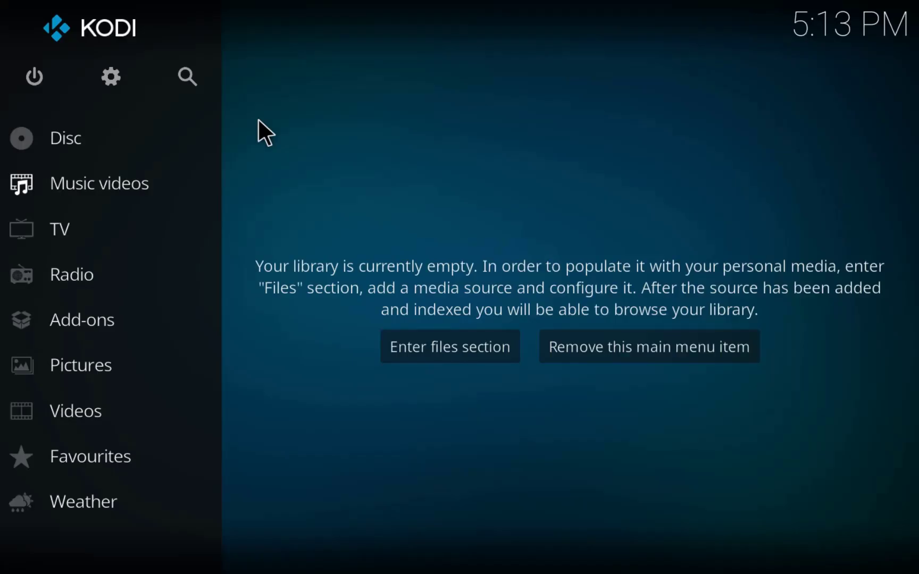
# Allow add-on installation from unknown sources in the system settings and accept the warning.
pyautogui.click(121, 78)
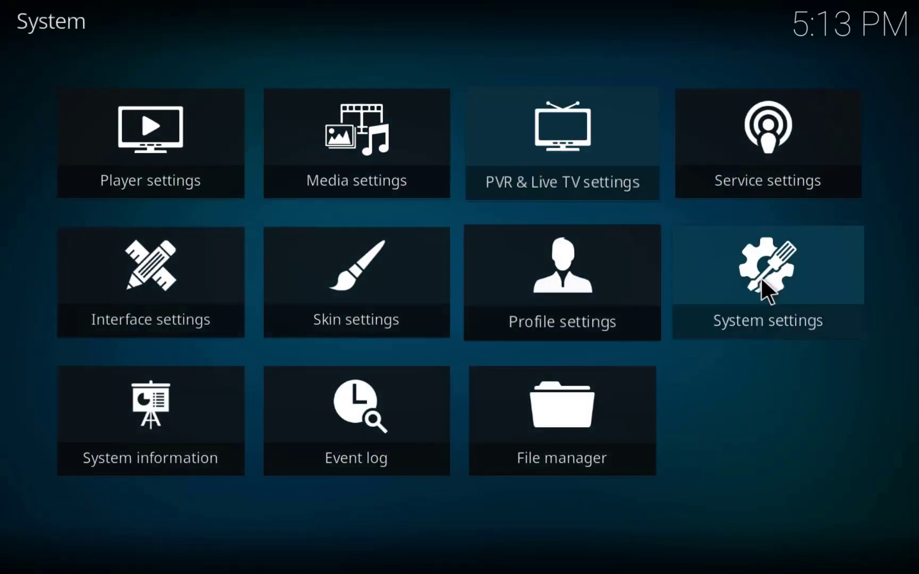
pyautogui.click(774, 287)
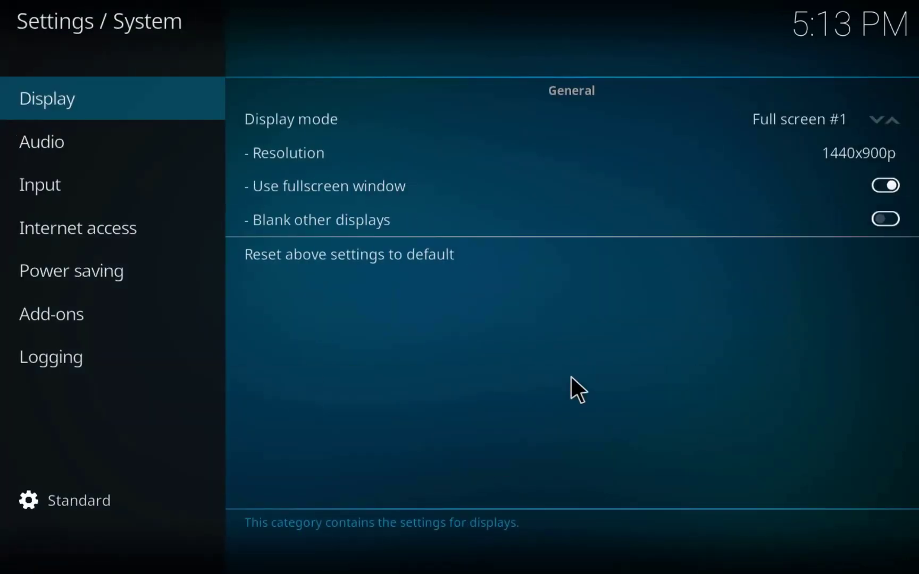
pyautogui.moveTo(110, 325)
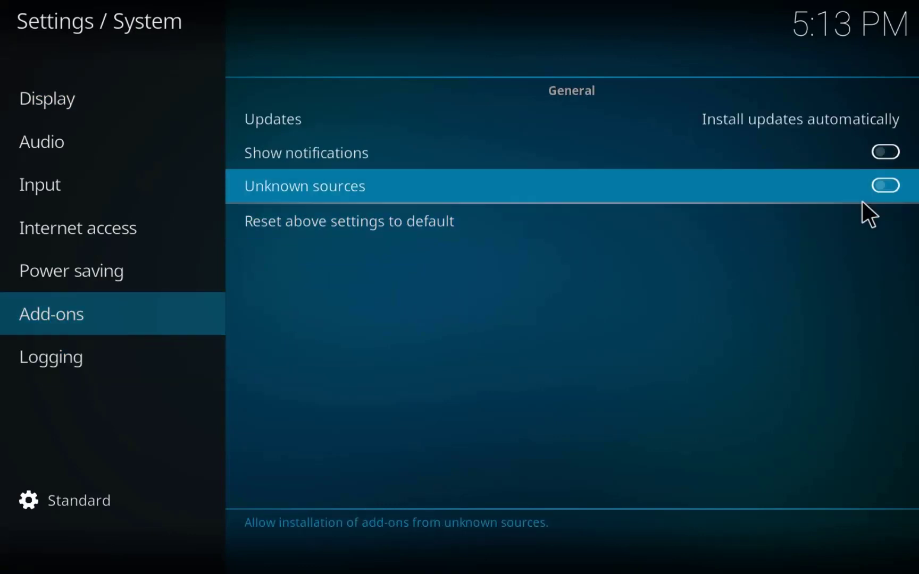
pyautogui.click(884, 187)
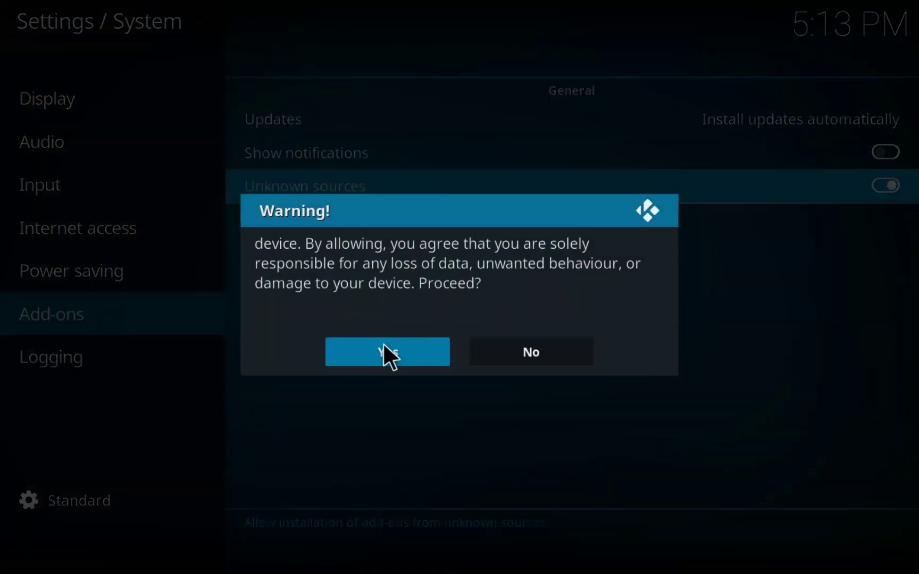
pyautogui.click(400, 350)
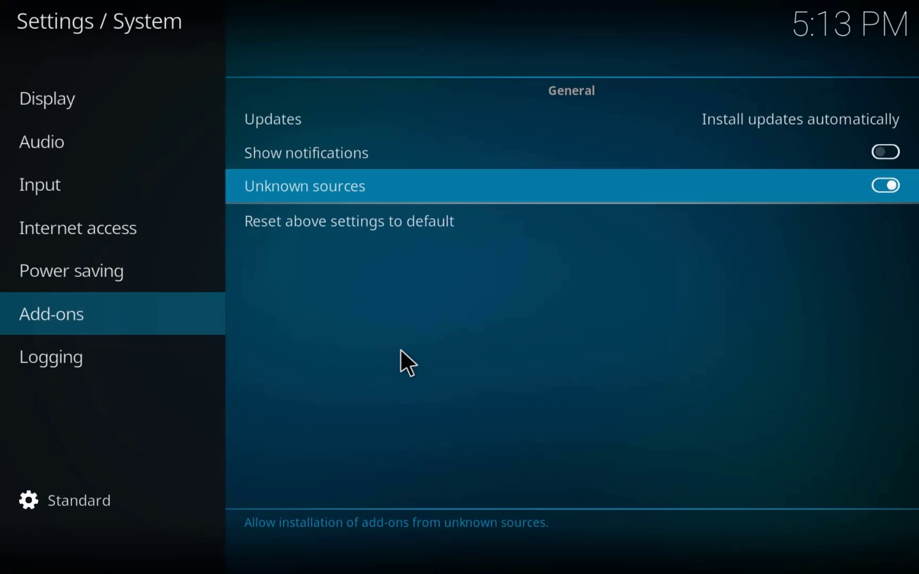
pyautogui.press('Escape')
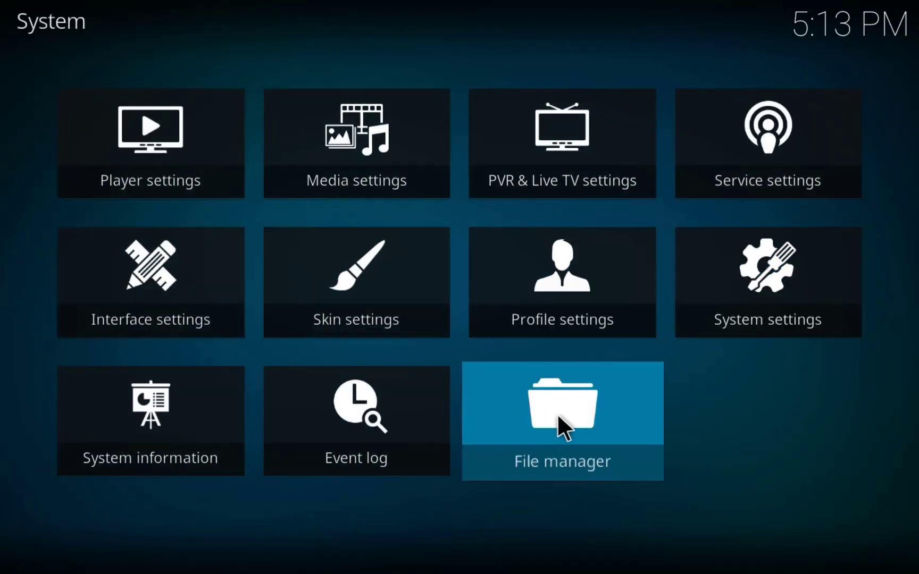
pyautogui.click(557, 414)
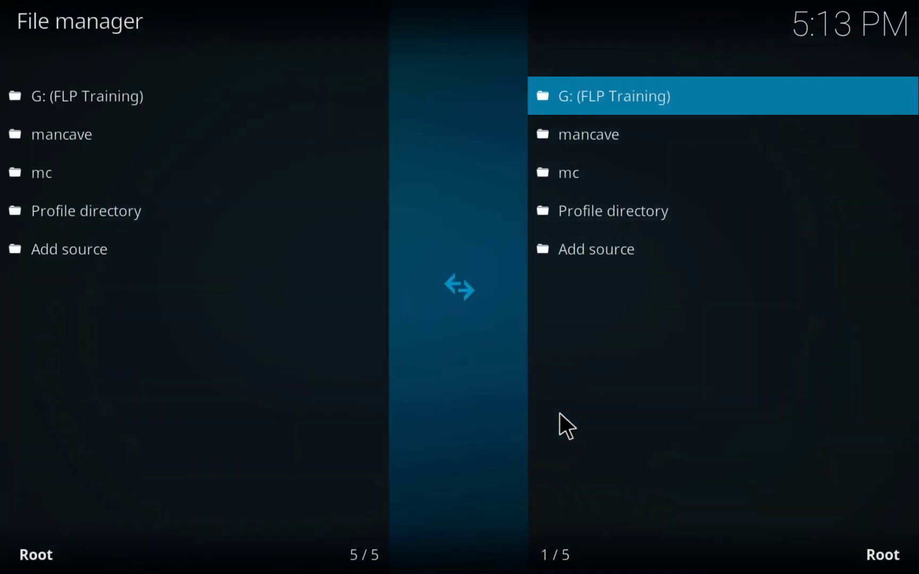
pyautogui.click(186, 252)
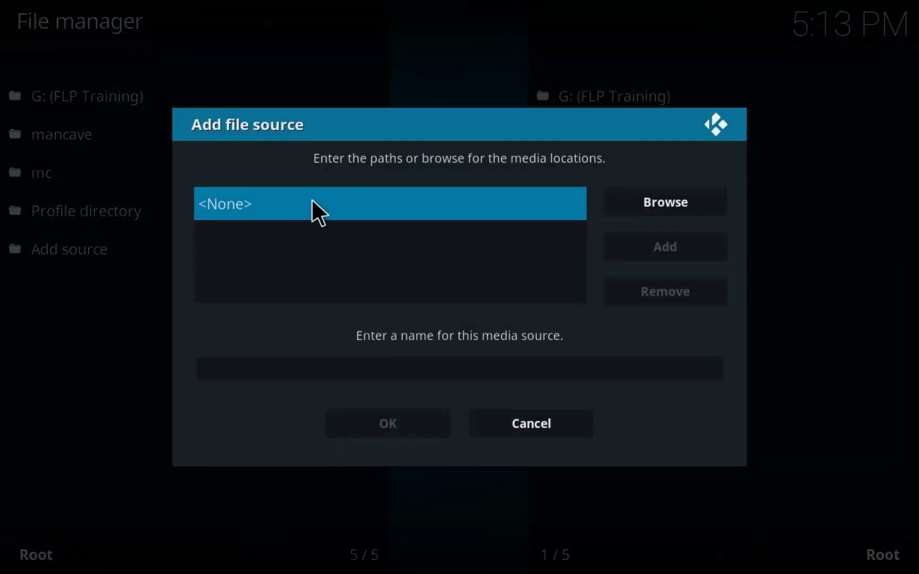
pyautogui.click(317, 202)
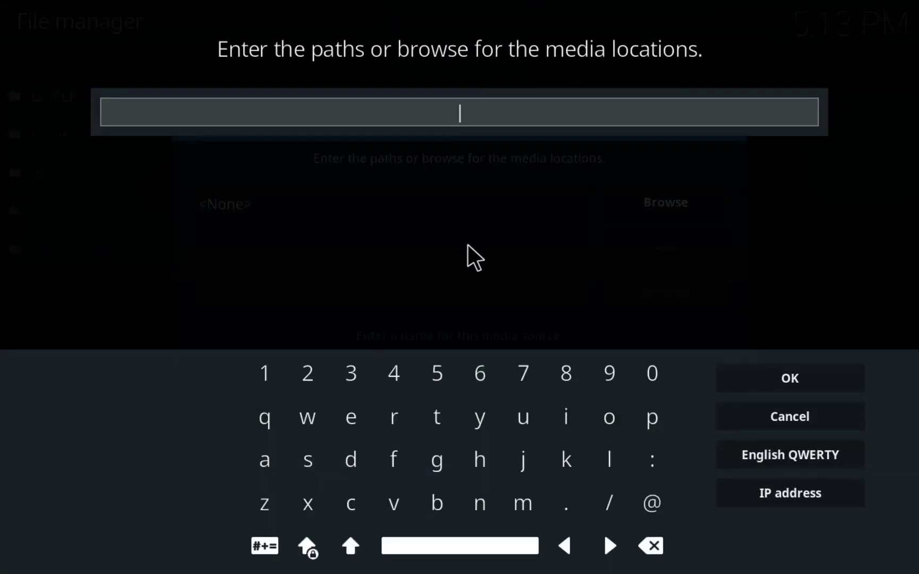
pyautogui.write('http://tempest.zapto.org/repo')
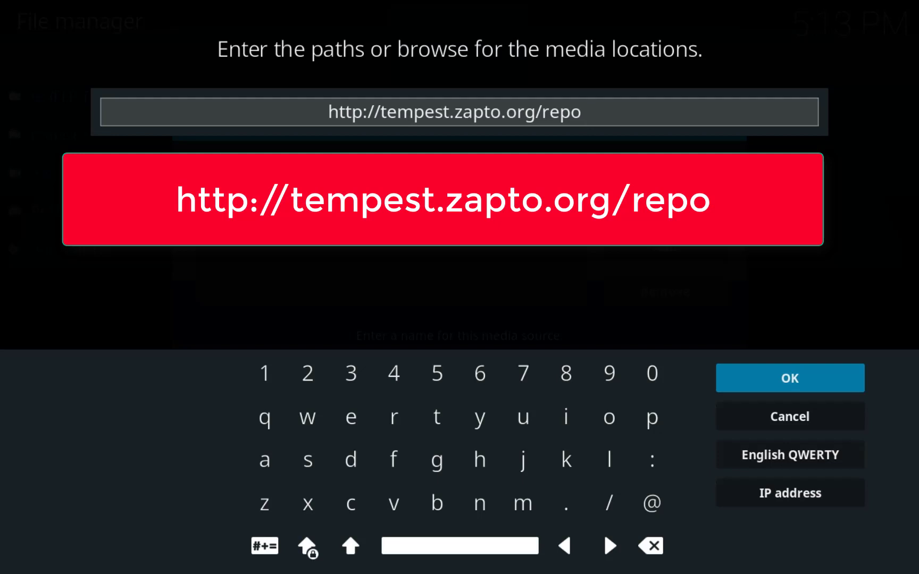
pyautogui.click(792, 382)
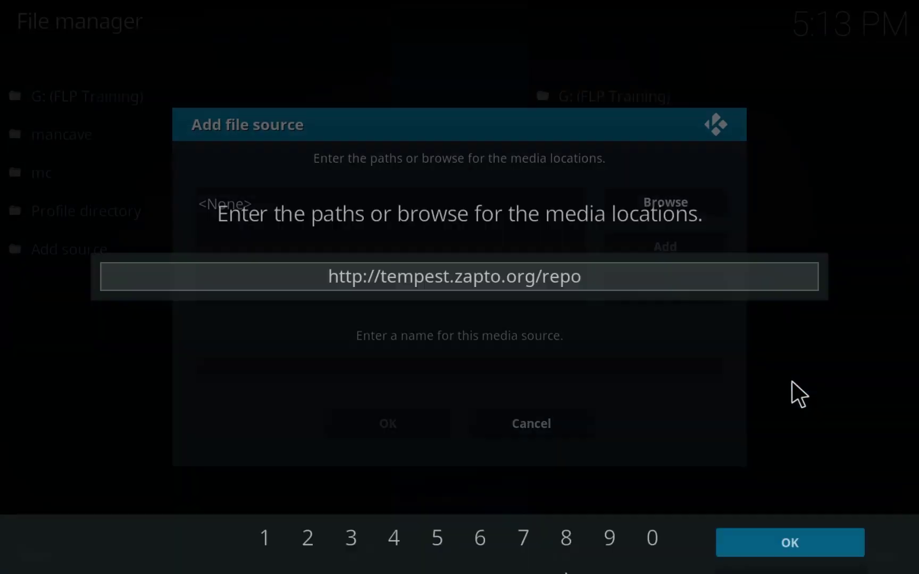
# Name the new media source tem and save it.
pyautogui.click(493, 368)
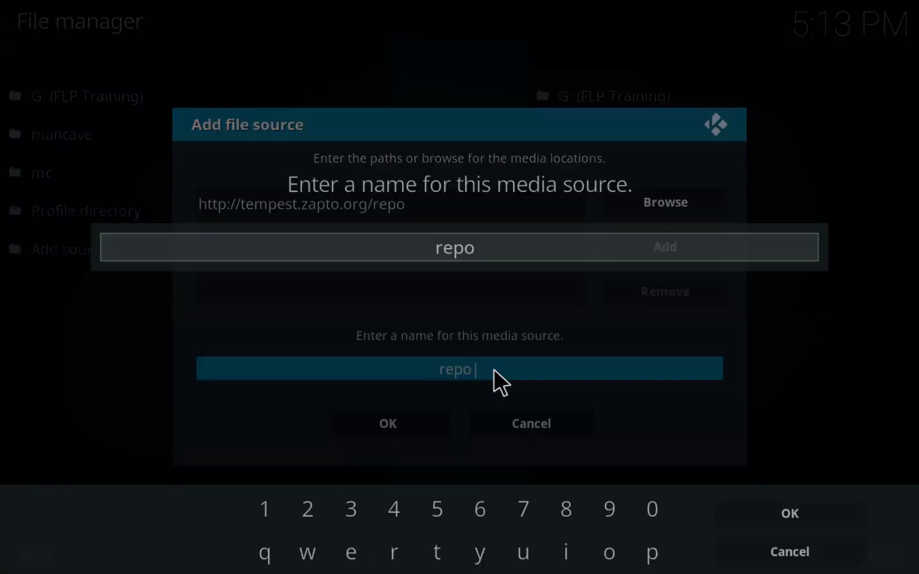
pyautogui.press('BackSpace')
pyautogui.press('BackSpace')
pyautogui.press('BackSpace')
pyautogui.press('BackSpace')
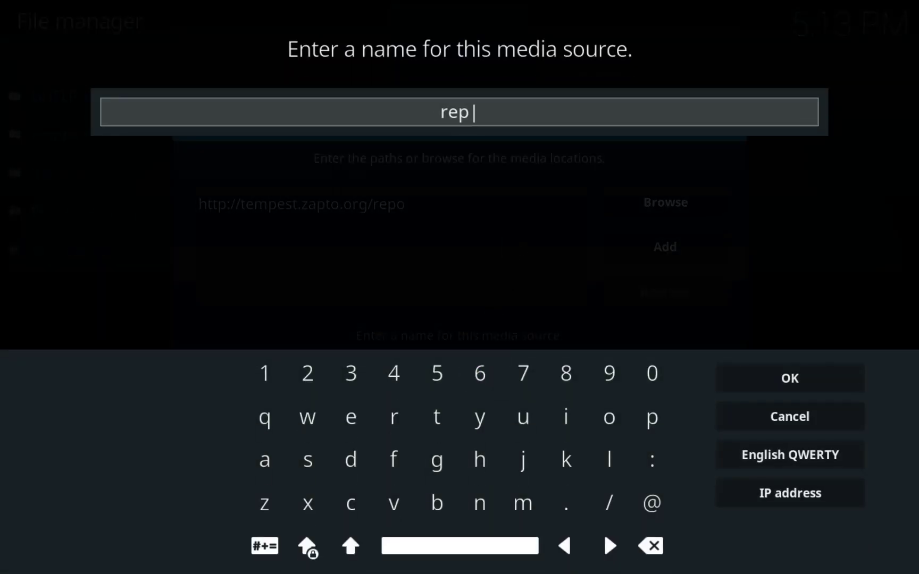
pyautogui.write('ty')
pyautogui.press('BackSpace')
pyautogui.press('BackSpace')
pyautogui.write('tem')
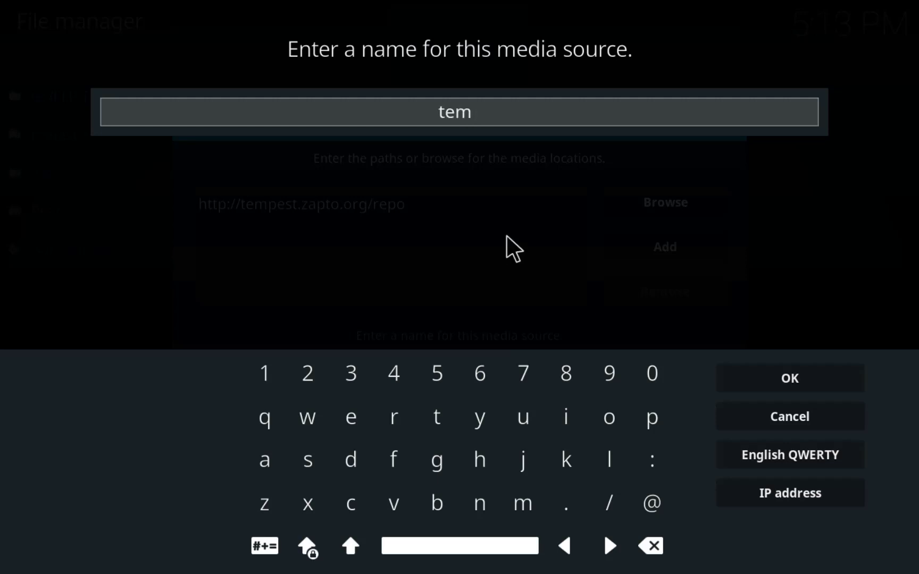
pyautogui.click(775, 374)
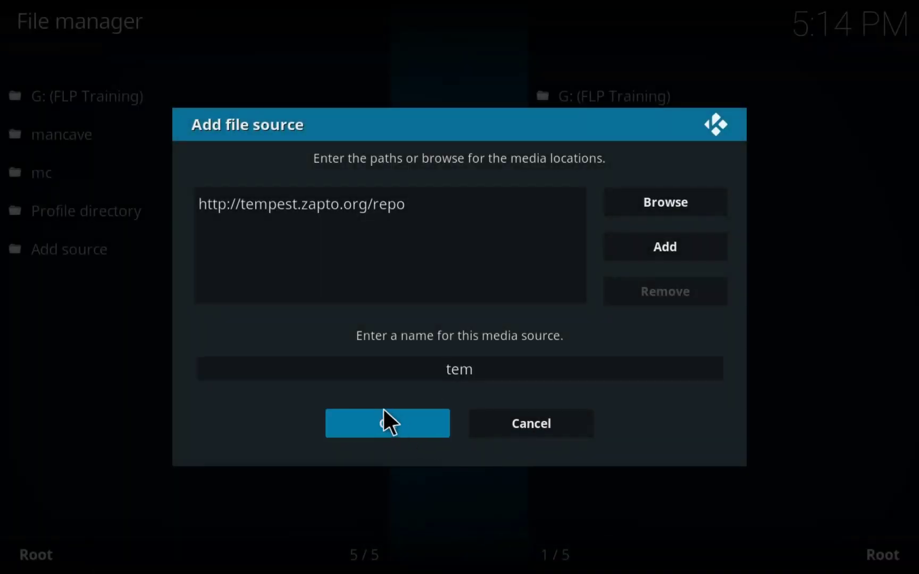
pyautogui.click(399, 423)
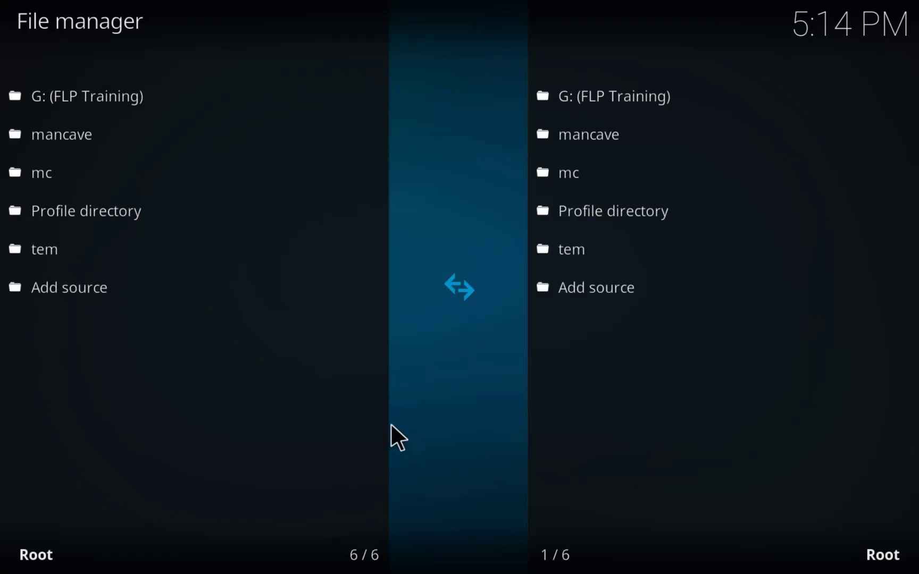
# Install the Tempest repository from repository.tempest-0.0.3.zip in the tem source.
pyautogui.press('Escape')
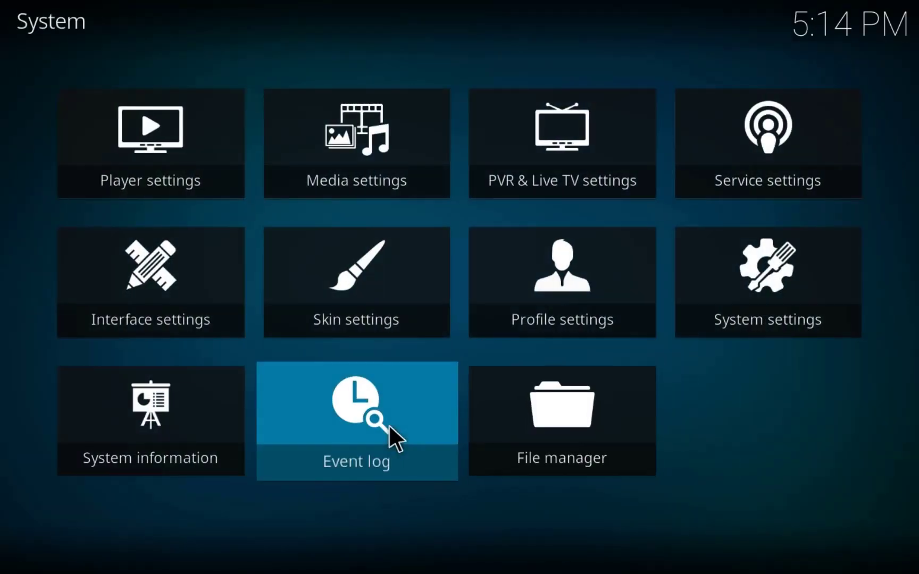
pyautogui.press('Escape')
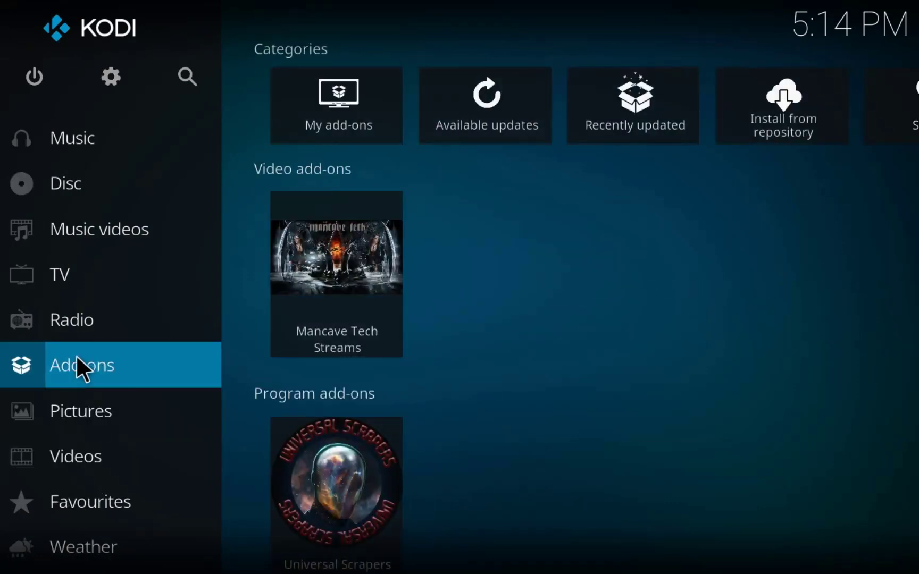
pyautogui.click(105, 360)
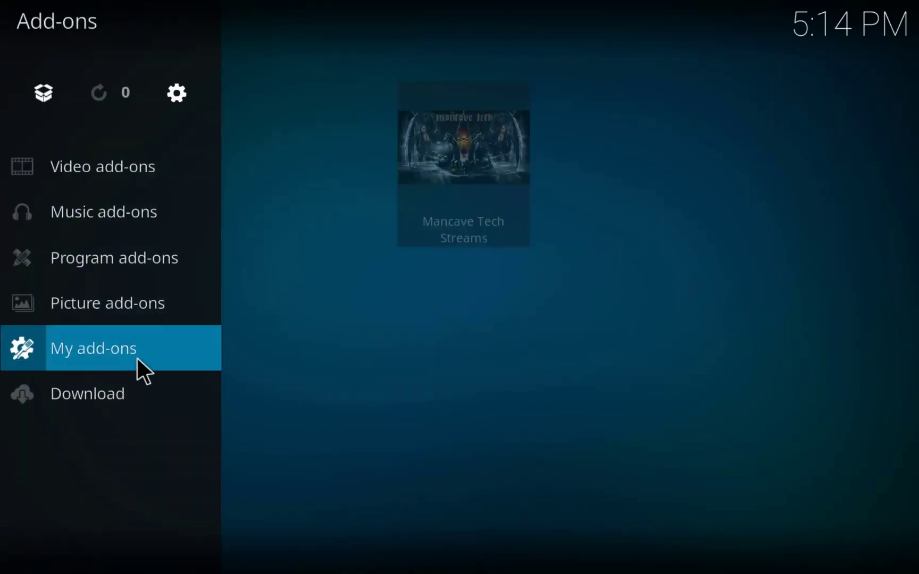
pyautogui.click(43, 93)
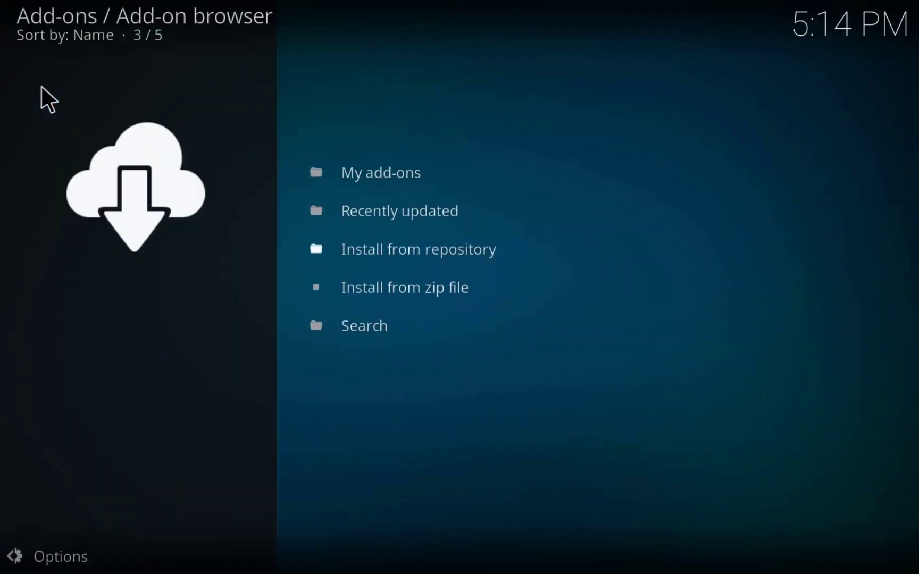
pyautogui.click(416, 283)
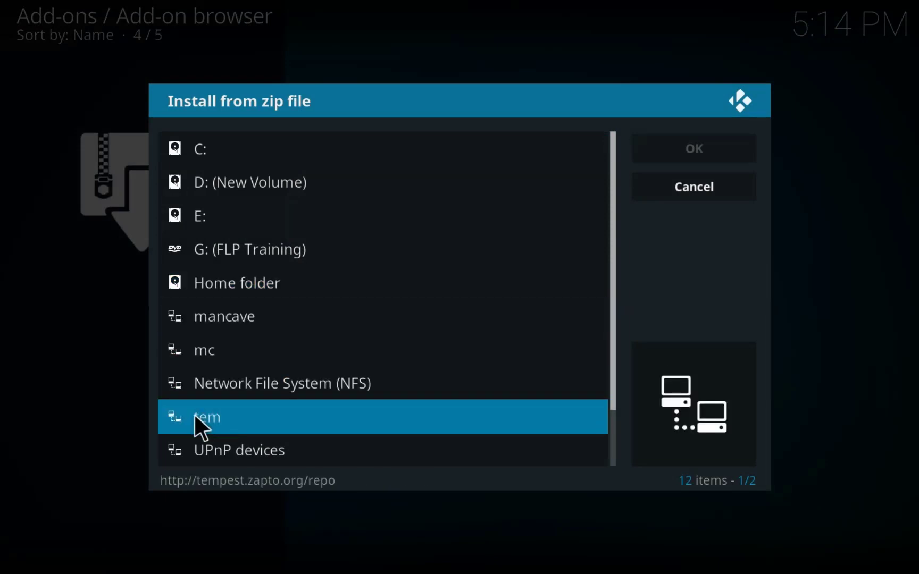
pyautogui.click(234, 412)
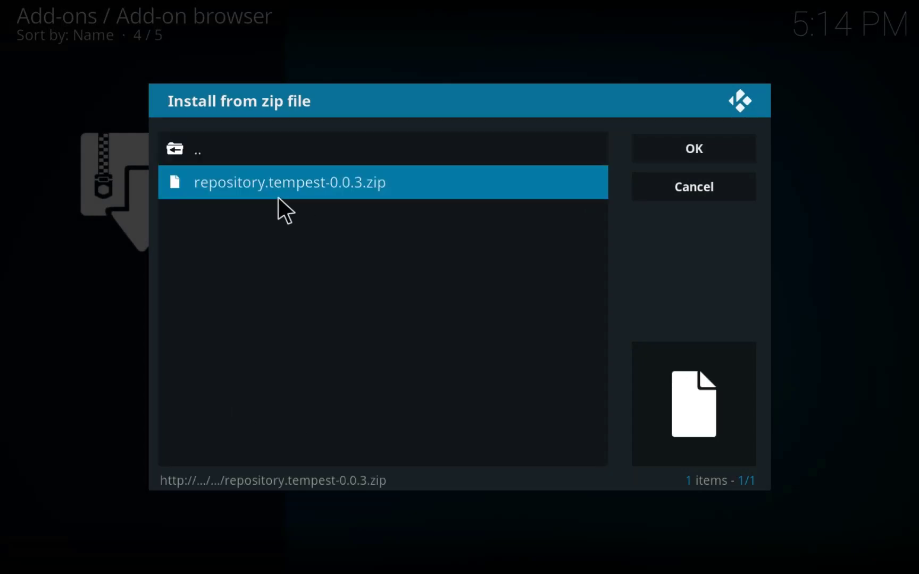
pyautogui.click(303, 187)
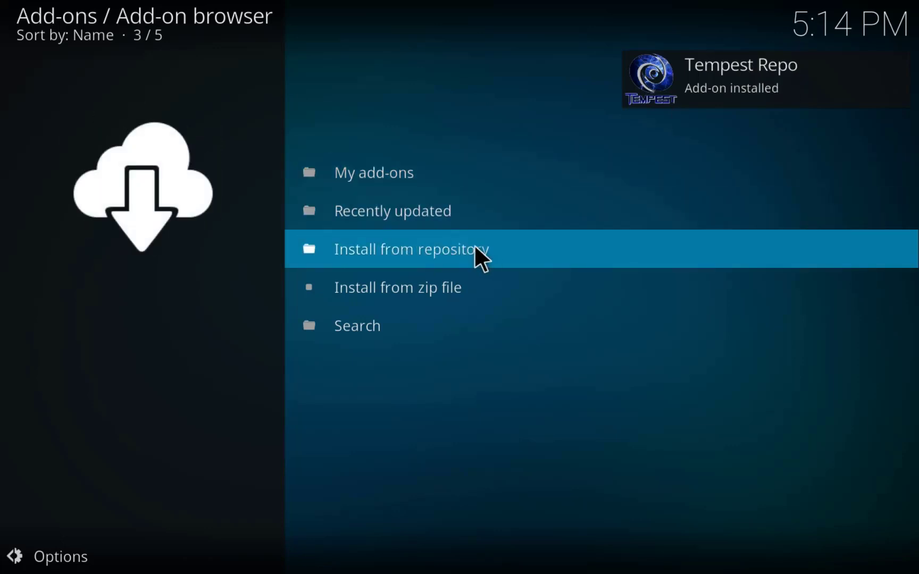
# Install the Tempest video add-on from the Tempest Repo.
pyautogui.click(491, 246)
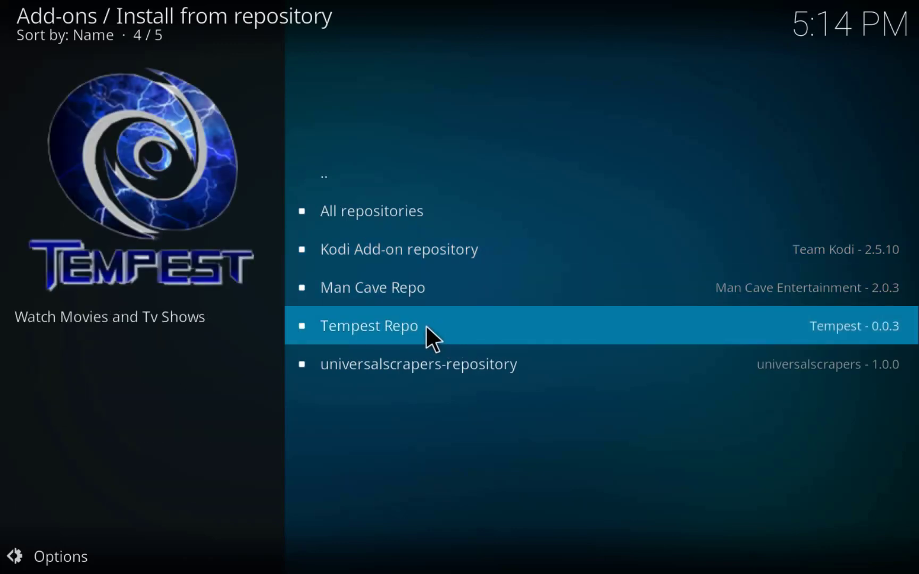
pyautogui.click(430, 335)
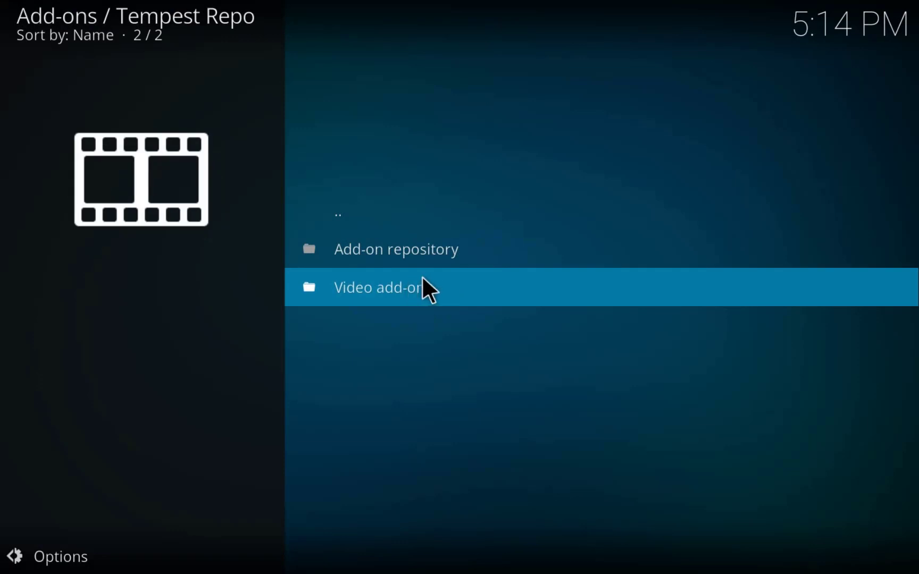
pyautogui.click(423, 286)
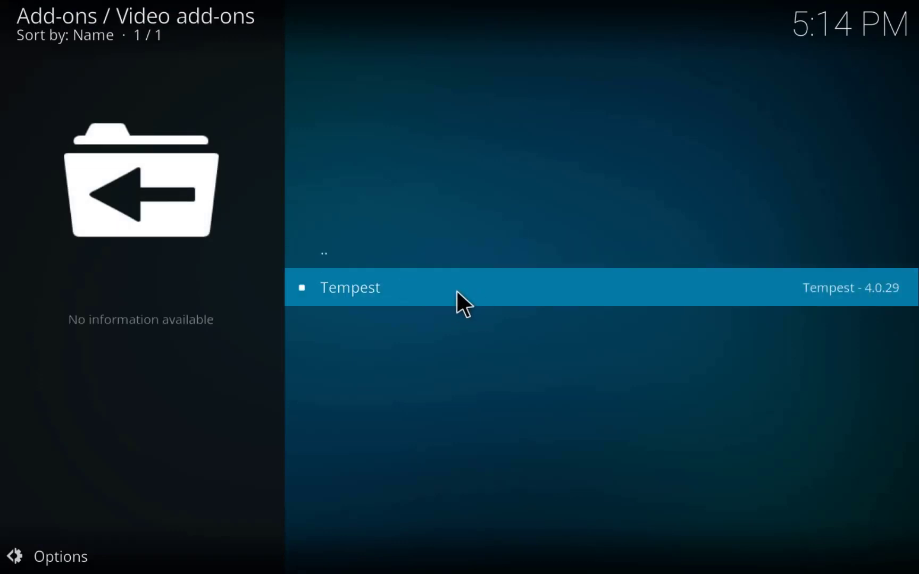
pyautogui.click(464, 304)
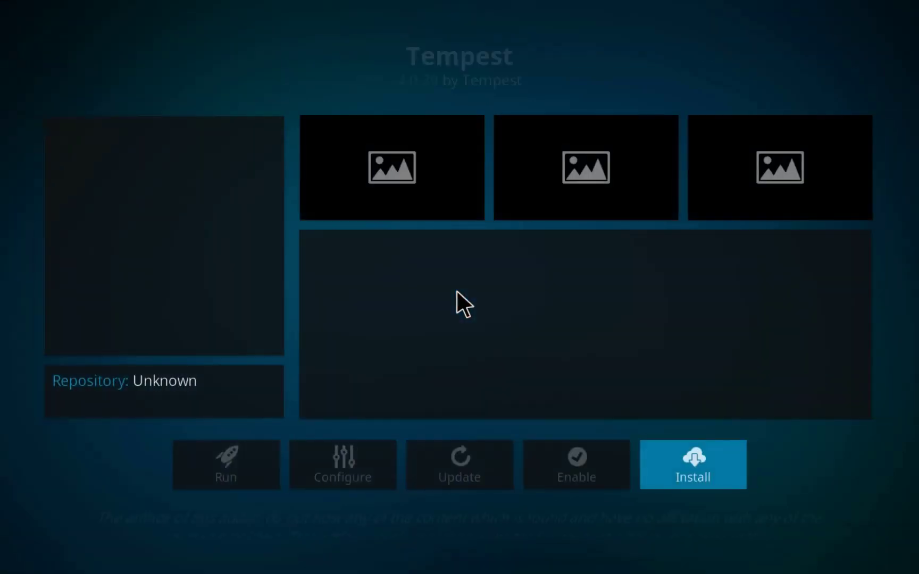
pyautogui.click(694, 461)
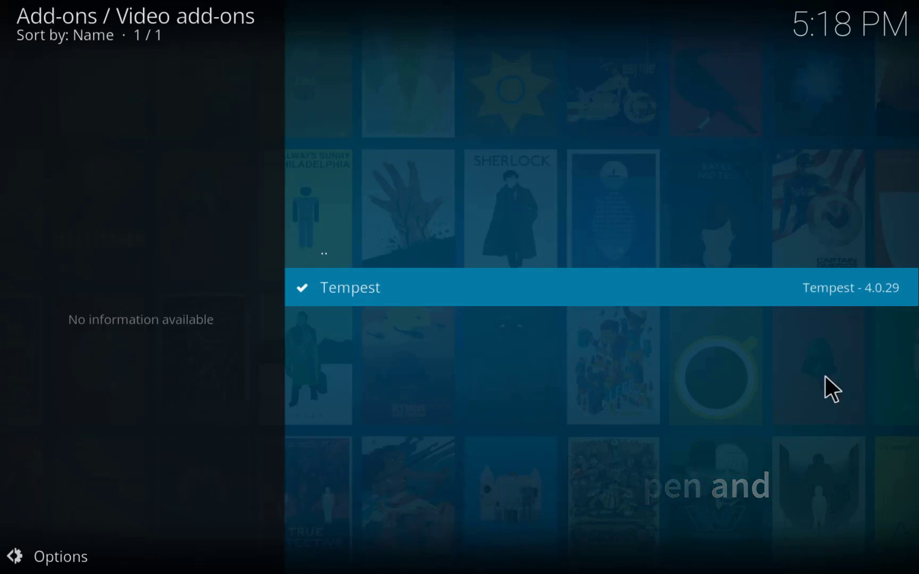
# Open the Tempest add-on and look through its main categories, from Movies down the list and back up.
pyautogui.click(623, 289)
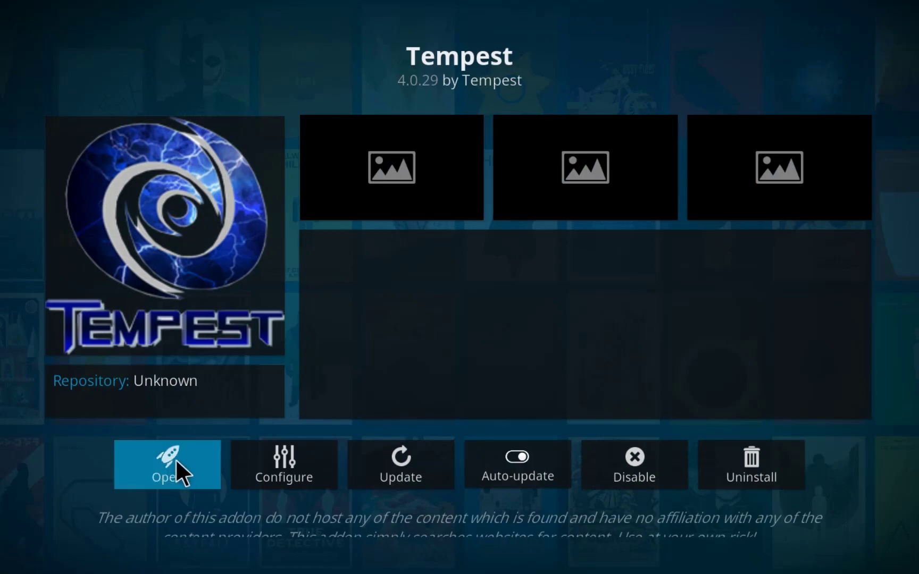
pyautogui.click(176, 460)
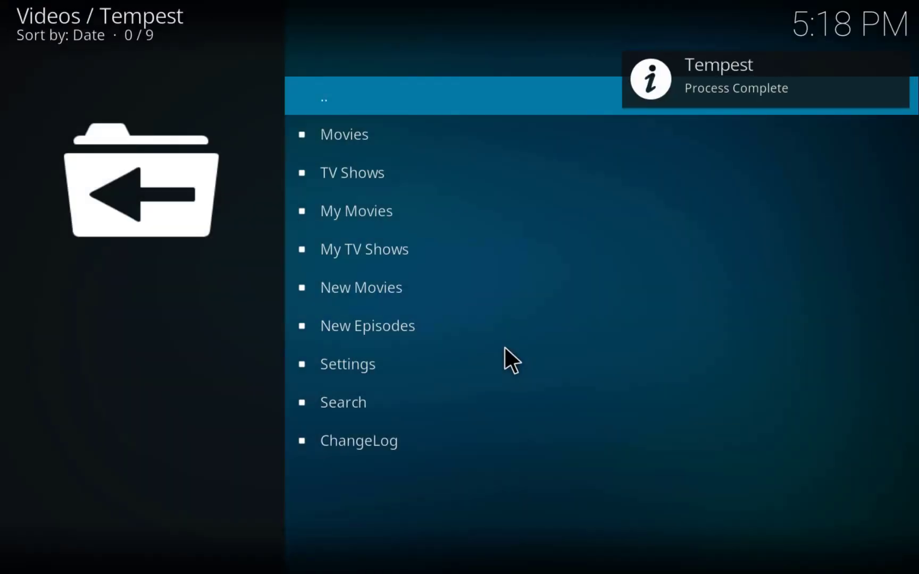
pyautogui.press('Down')
pyautogui.press('Down')
pyautogui.press('Down')
pyautogui.press('Down')
pyautogui.press('Down')
pyautogui.press('Down')
pyautogui.press('Down')
pyautogui.press('Down')
pyautogui.press('Down')
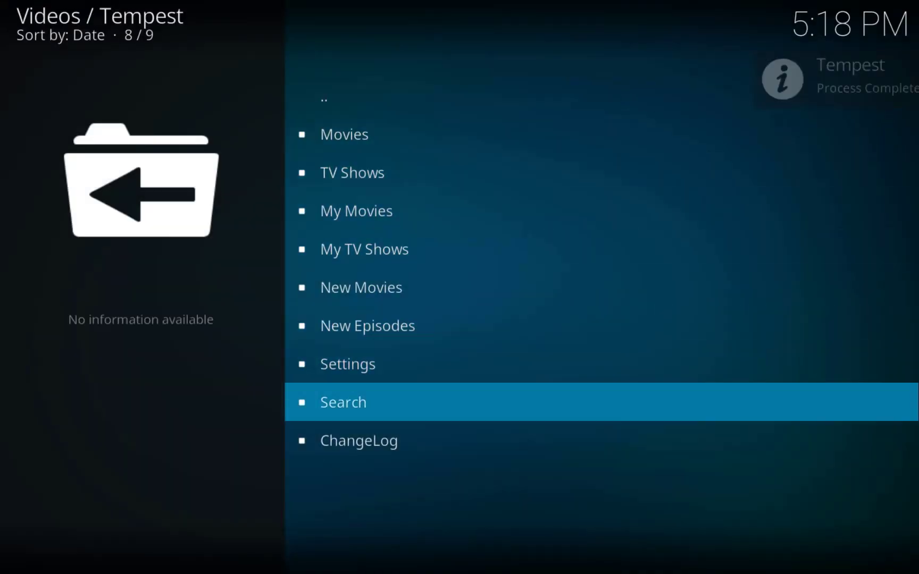
pyautogui.press('Up')
pyautogui.press('Up')
pyautogui.press('Up')
pyautogui.press('Up')
pyautogui.press('Up')
pyautogui.press('Up')
pyautogui.press('Up')
pyautogui.press('Up')
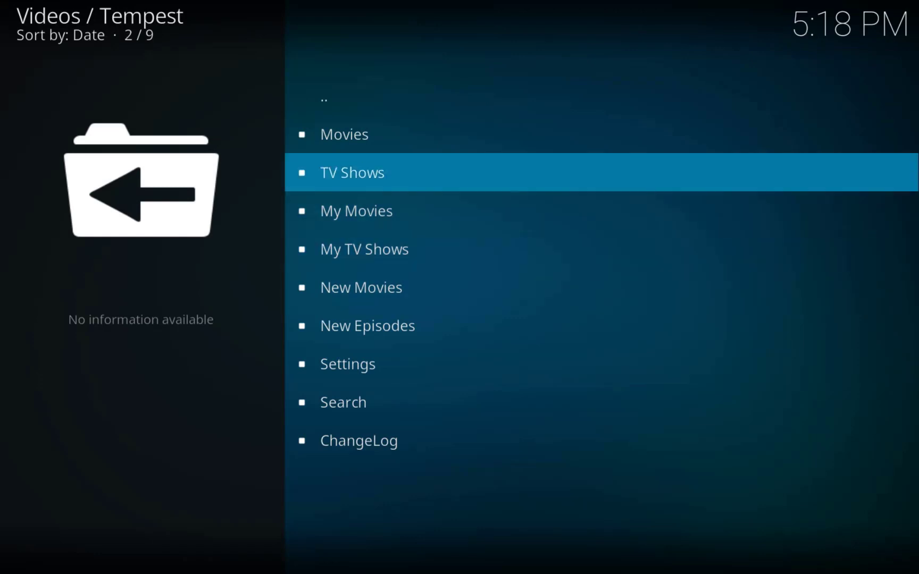
pyautogui.press('Down')
pyautogui.press('Down')
pyautogui.press('Up')
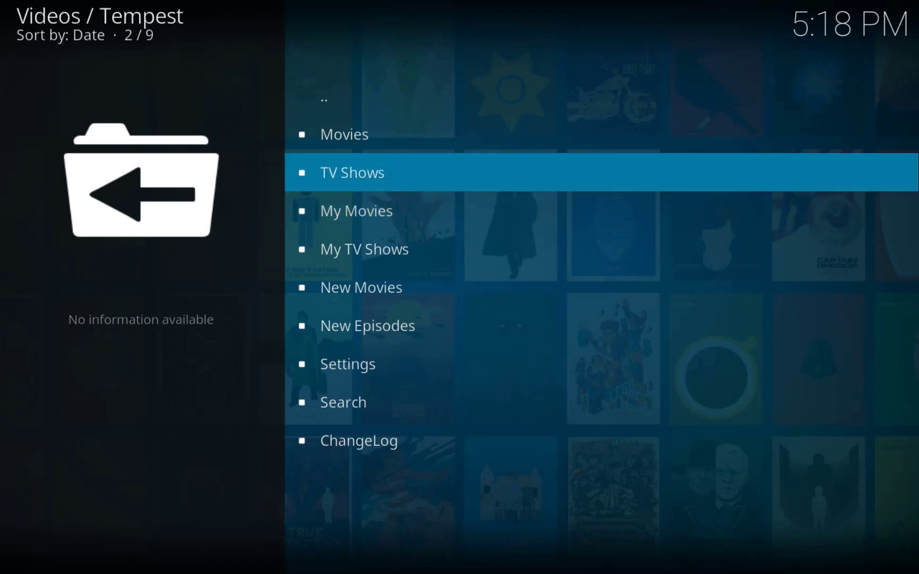
# Look through Tempest's TV Shows categories down the list and back up to Genres, and leave the add-on.
pyautogui.press('Return')
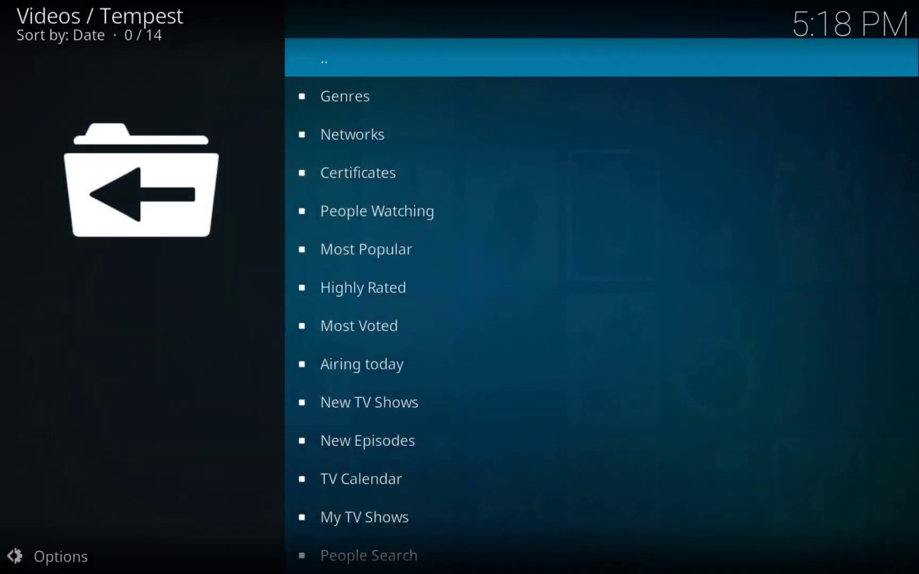
pyautogui.press('Down')
pyautogui.press('Down')
pyautogui.press('Down')
pyautogui.press('Down')
pyautogui.press('Down')
pyautogui.press('Down')
pyautogui.press('Down')
pyautogui.press('Down')
pyautogui.press('Down')
pyautogui.press('Down')
pyautogui.press('Down')
pyautogui.press('Down')
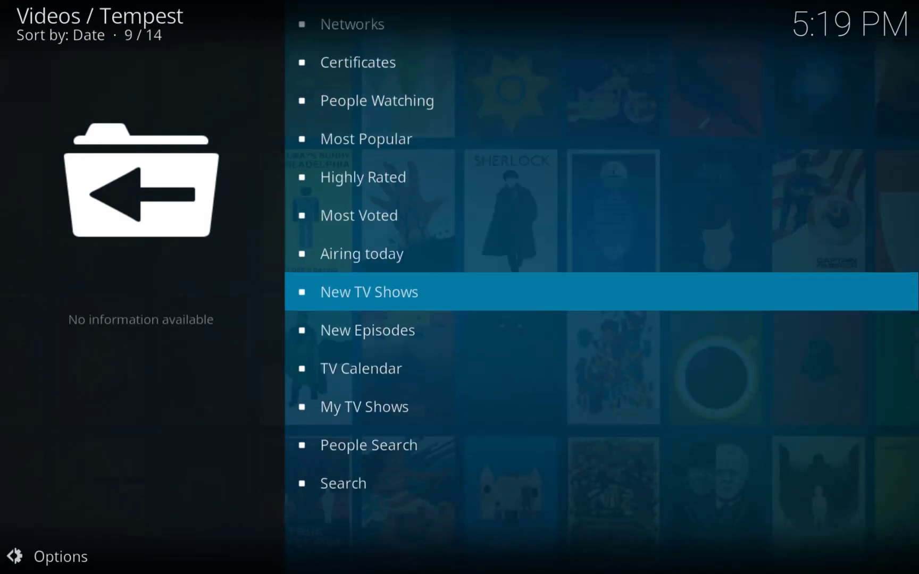
pyautogui.press('Up')
pyautogui.press('Up')
pyautogui.press('Up')
pyautogui.press('Up')
pyautogui.press('Up')
pyautogui.press('Up')
pyautogui.press('Up')
pyautogui.press('Up')
pyautogui.press('Up')
pyautogui.press('Up')
pyautogui.press('Up')
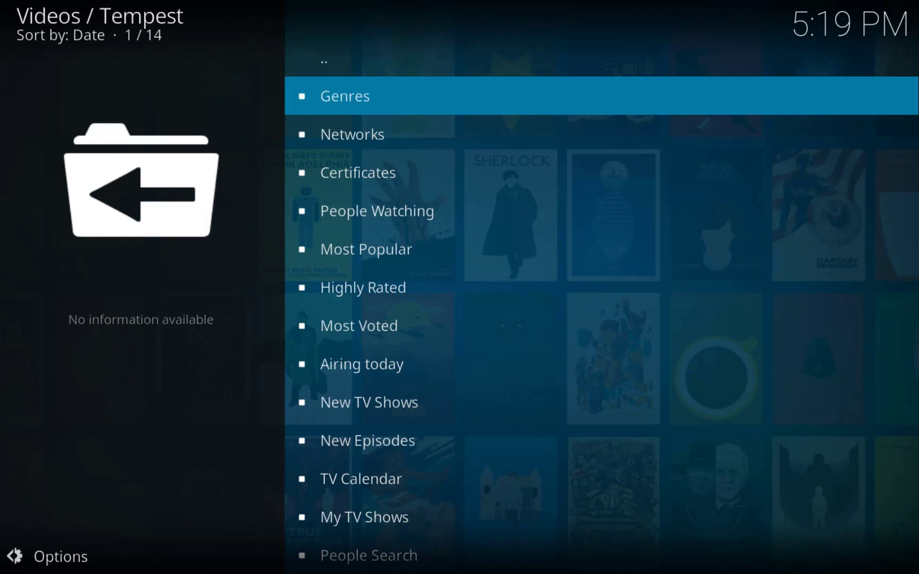
pyautogui.press('BackSpace')
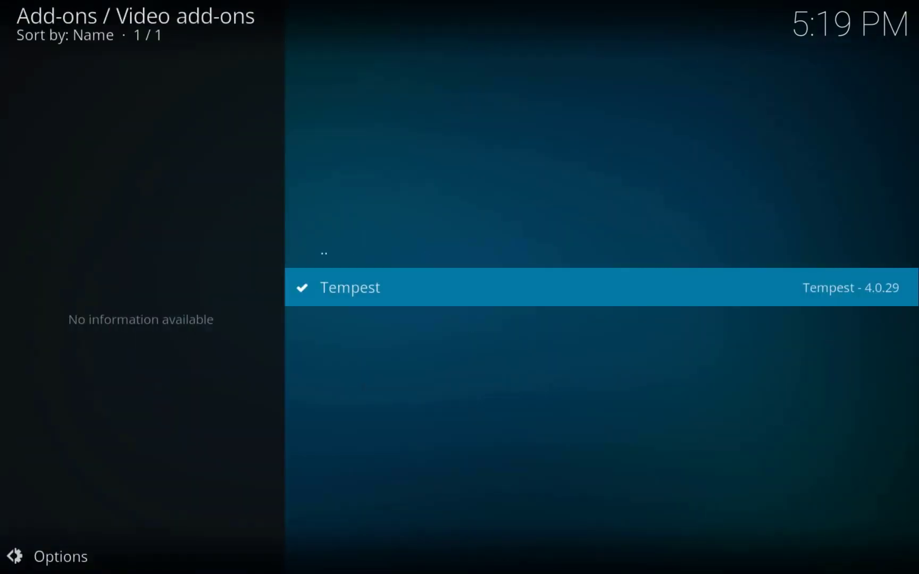
pyautogui.press('BackSpace')
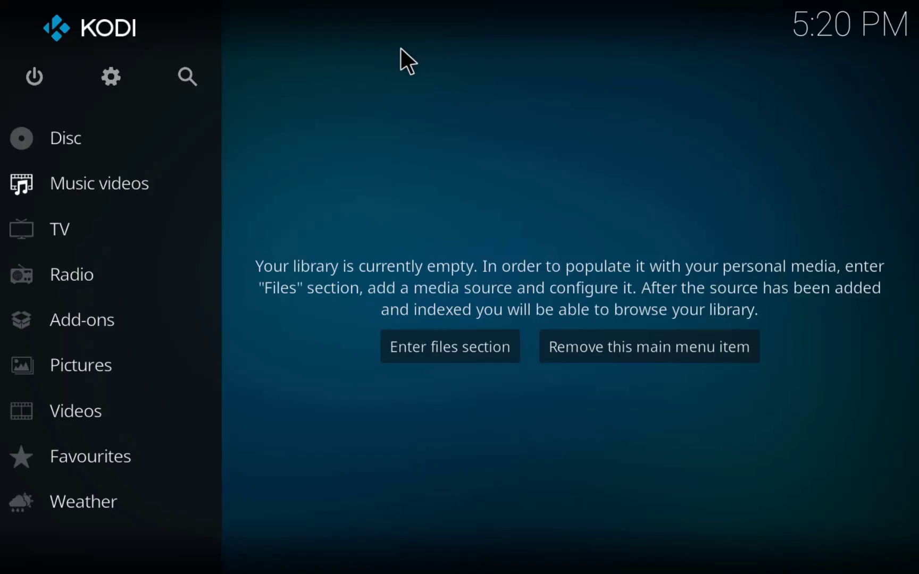
# Allow installation of add-ons from unknown sources in the system's add-on settings.
pyautogui.click(114, 75)
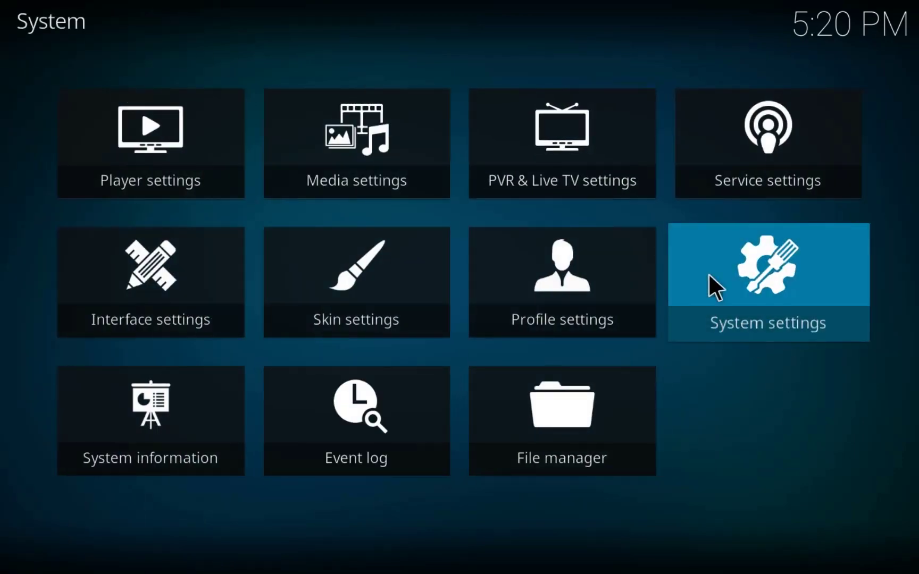
pyautogui.click(761, 279)
pyautogui.click(172, 314)
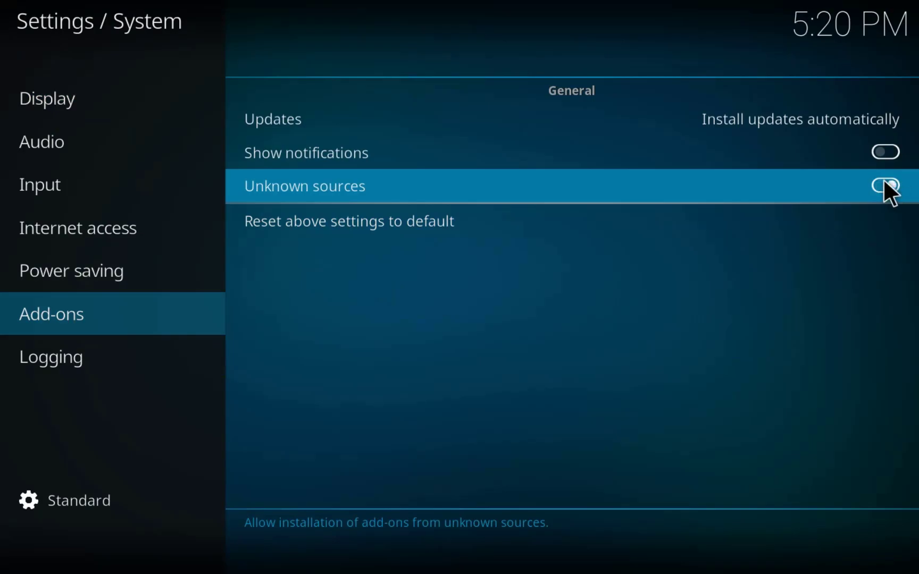
pyautogui.click(886, 186)
pyautogui.click(380, 345)
pyautogui.press('Escape')
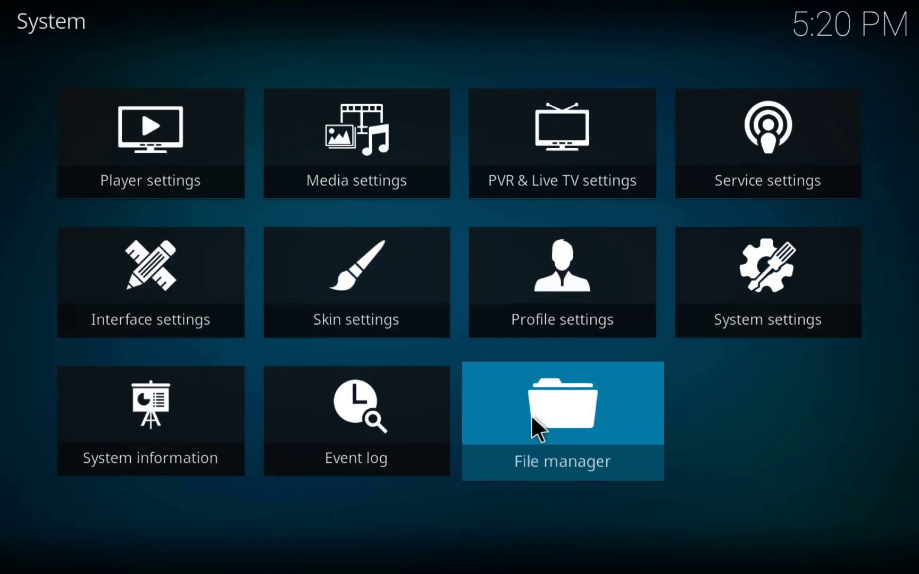
pyautogui.click(550, 417)
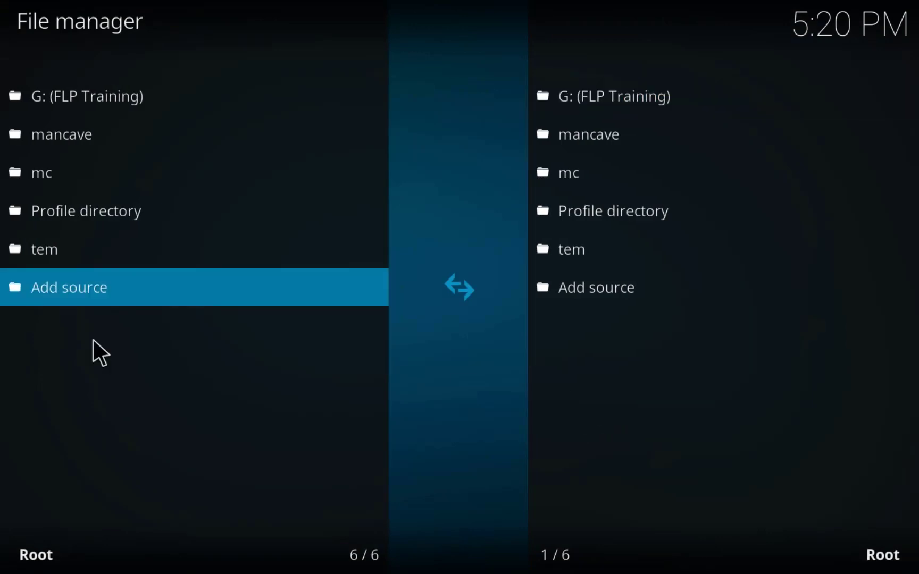
pyautogui.click(81, 284)
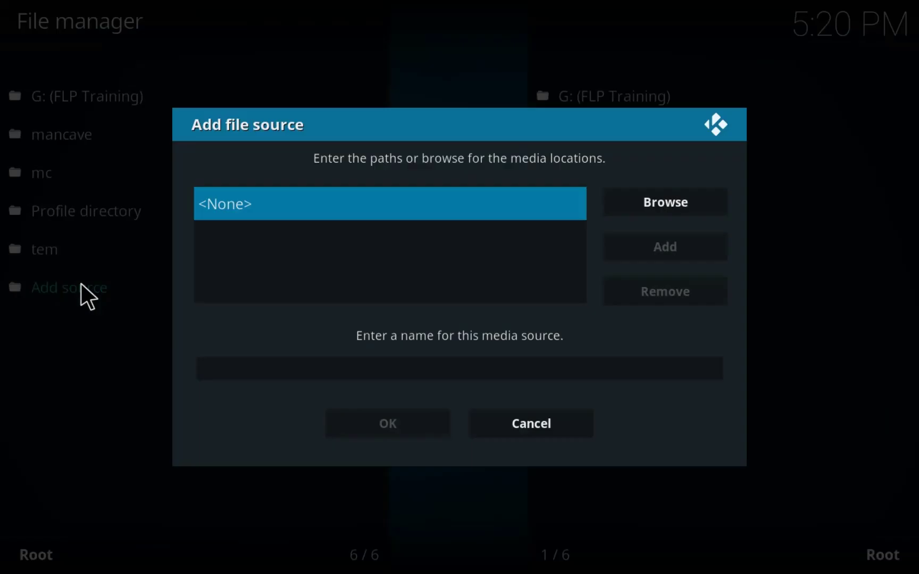
pyautogui.click(304, 203)
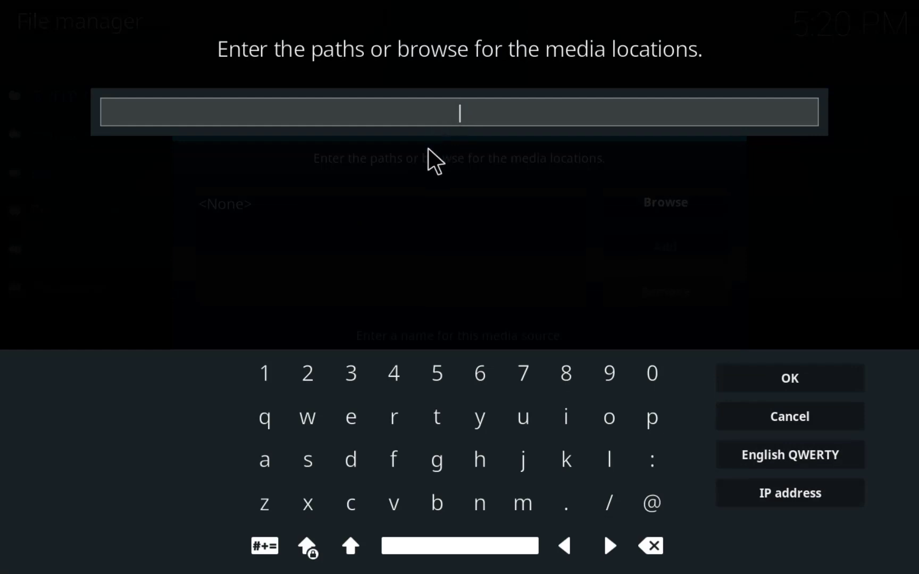
pyautogui.write('http://racooncity.gq/repo')
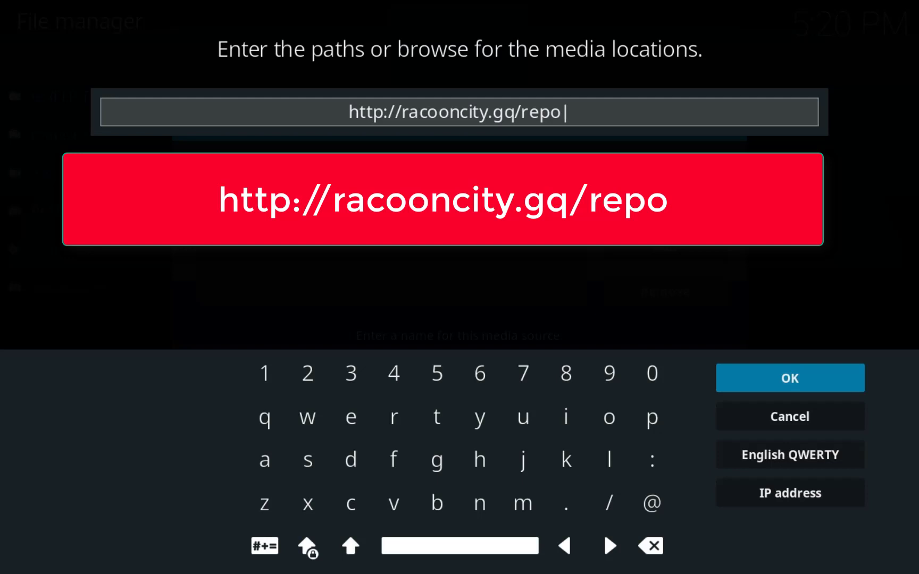
pyautogui.click(791, 381)
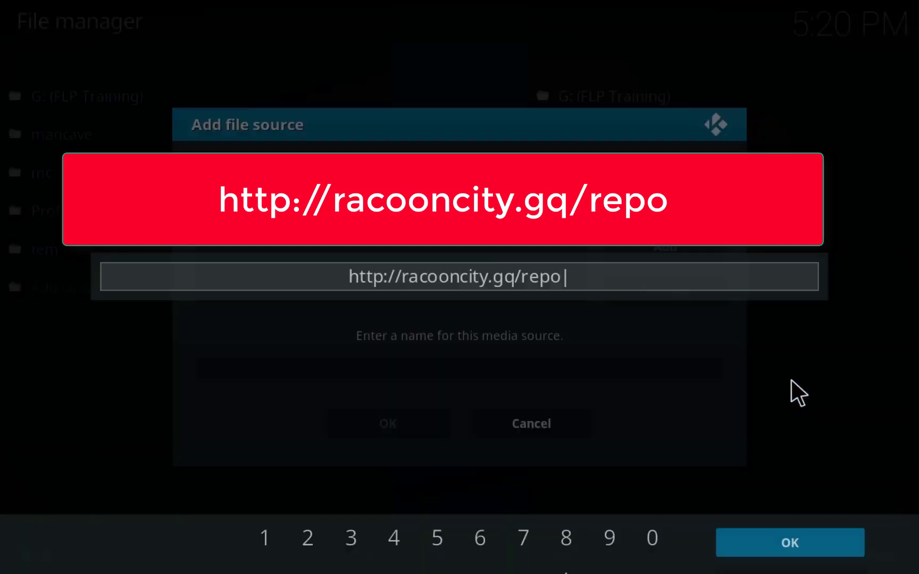
# Name the new media source qeen, save it and leave the file manager.
pyautogui.click(487, 371)
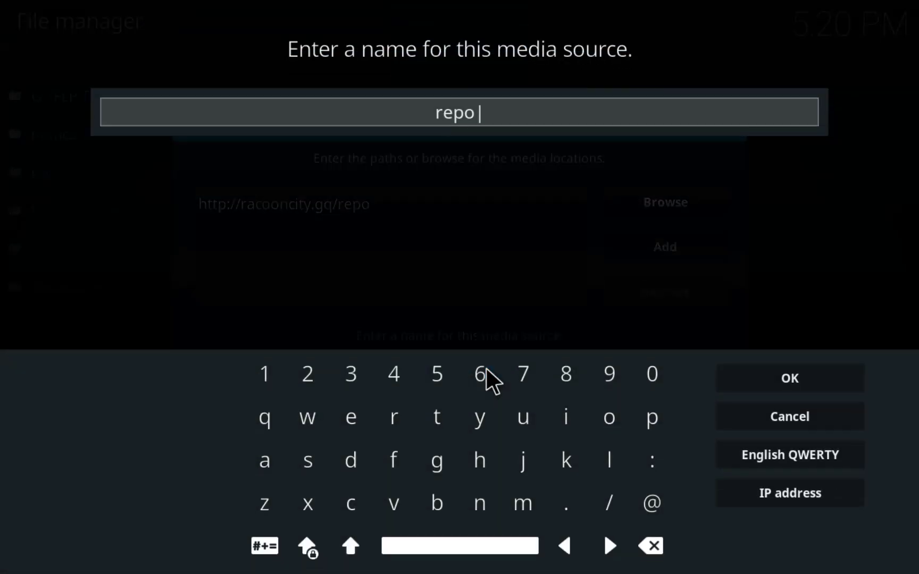
pyautogui.press('BackSpace')
pyautogui.press('BackSpace')
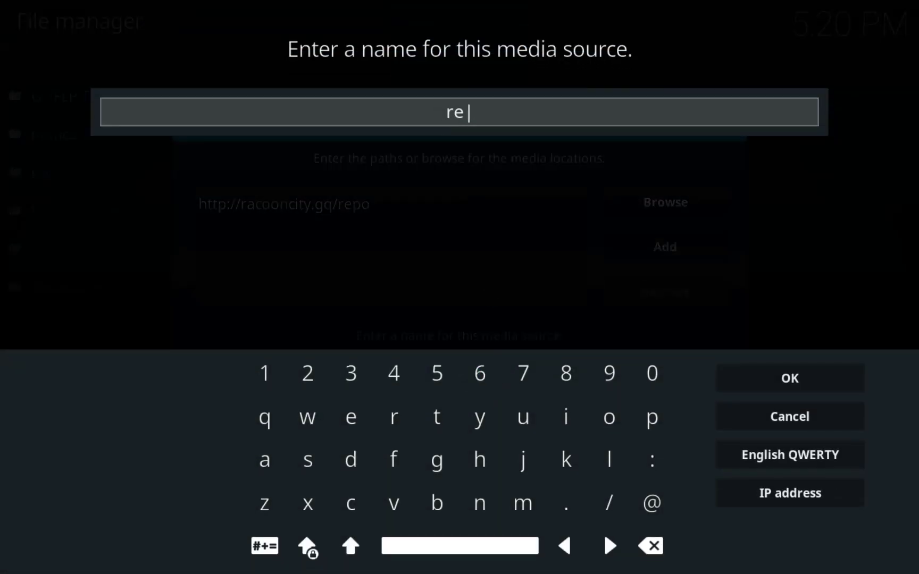
pyautogui.press('BackSpace')
pyautogui.press('BackSpace')
pyautogui.write('qeen')
pyautogui.click(800, 380)
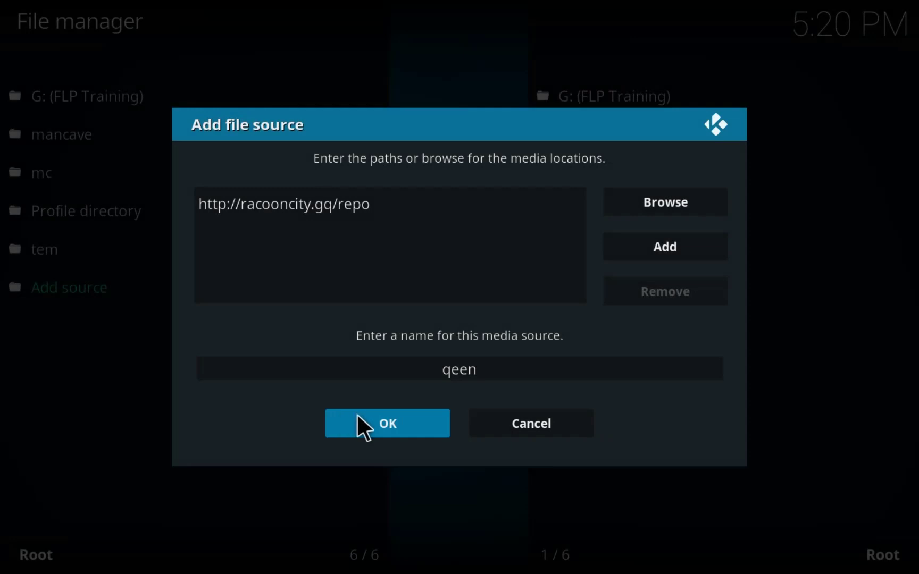
pyautogui.click(403, 412)
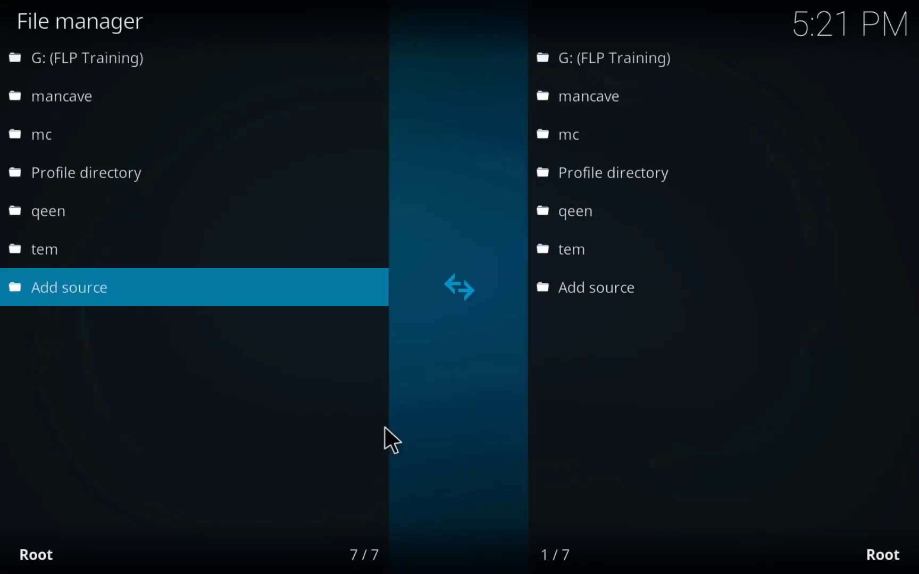
pyautogui.press('Escape')
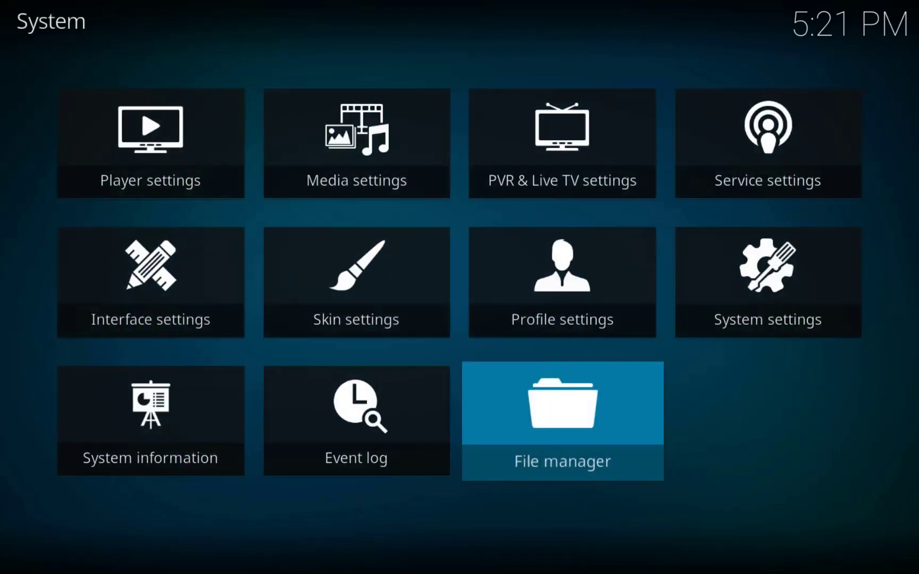